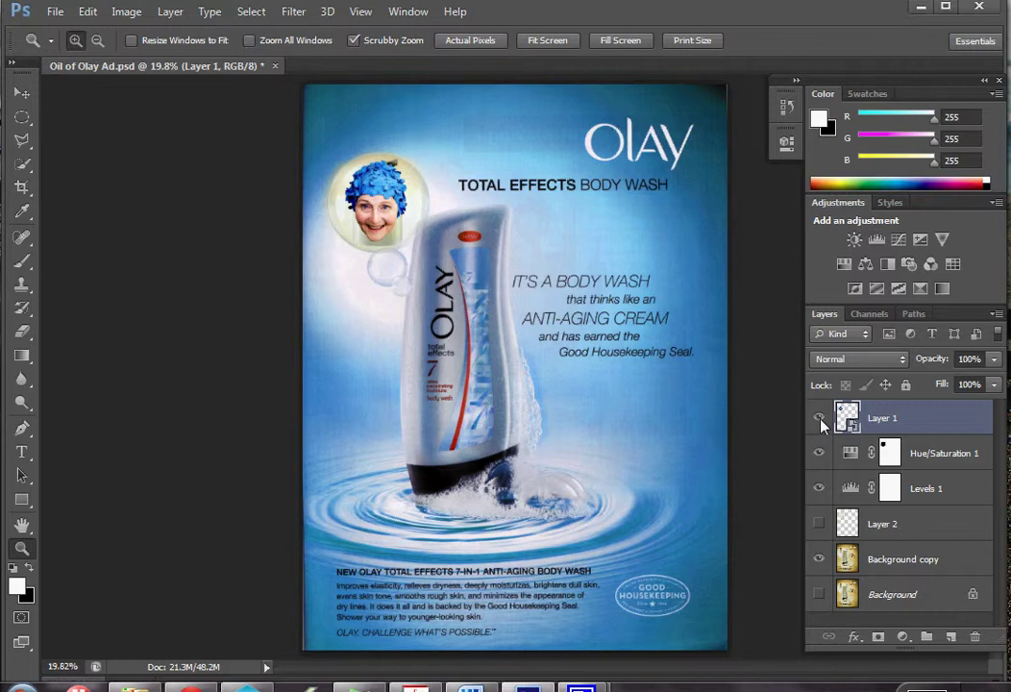
- Preview the ad without Layer 1, and open the Layer 1 smart object to examine its layers before closing it
click(820, 421)
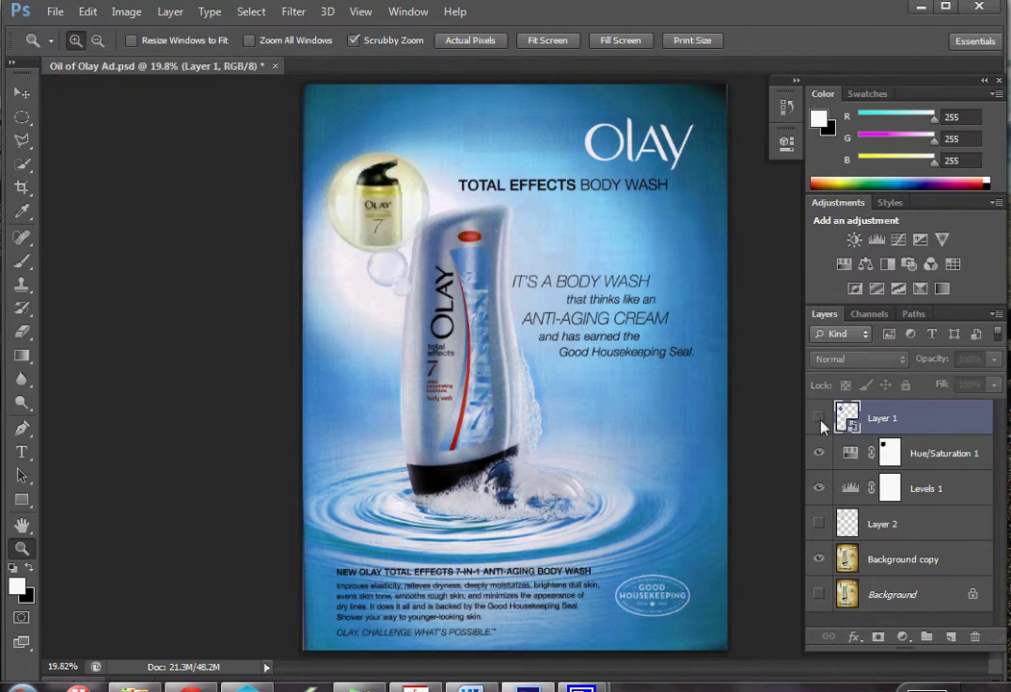
click(819, 421)
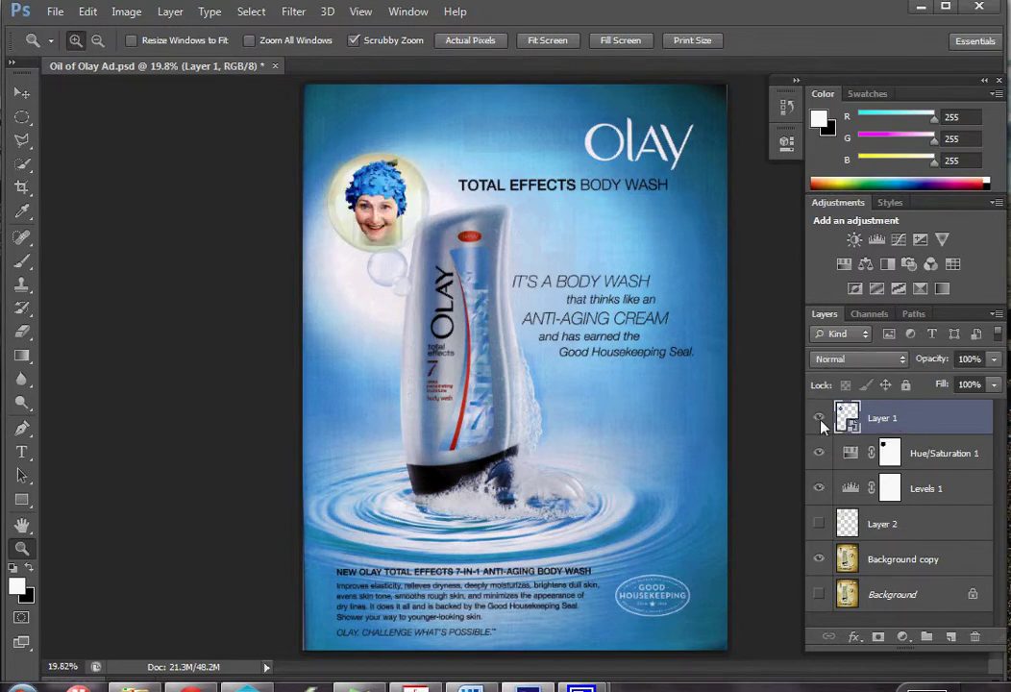
double_click(850, 424)
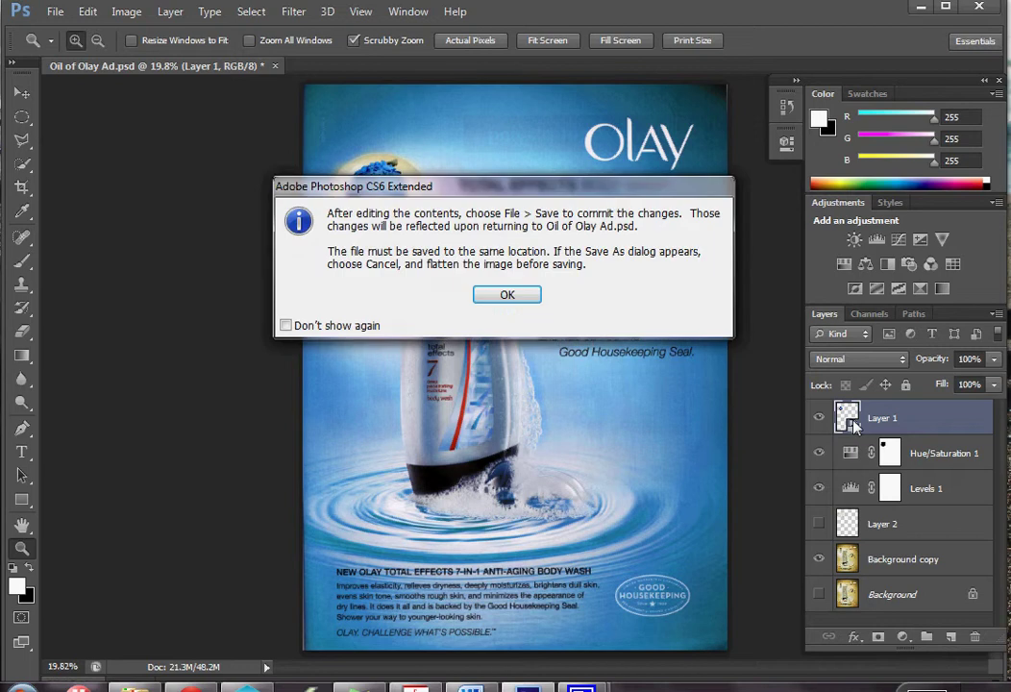
click(530, 297)
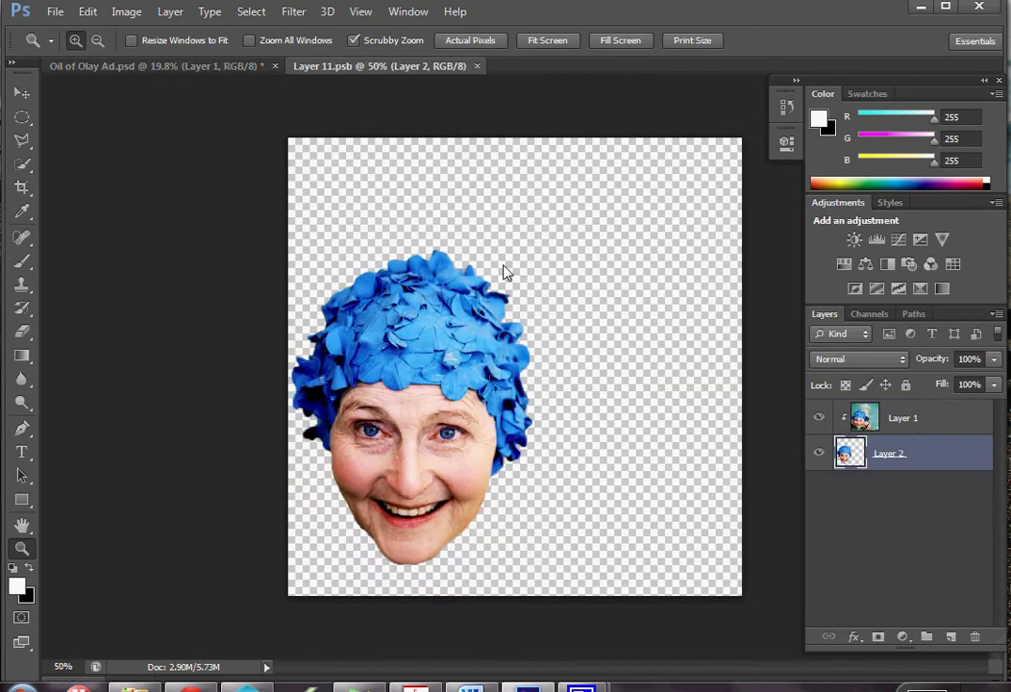
click(860, 421)
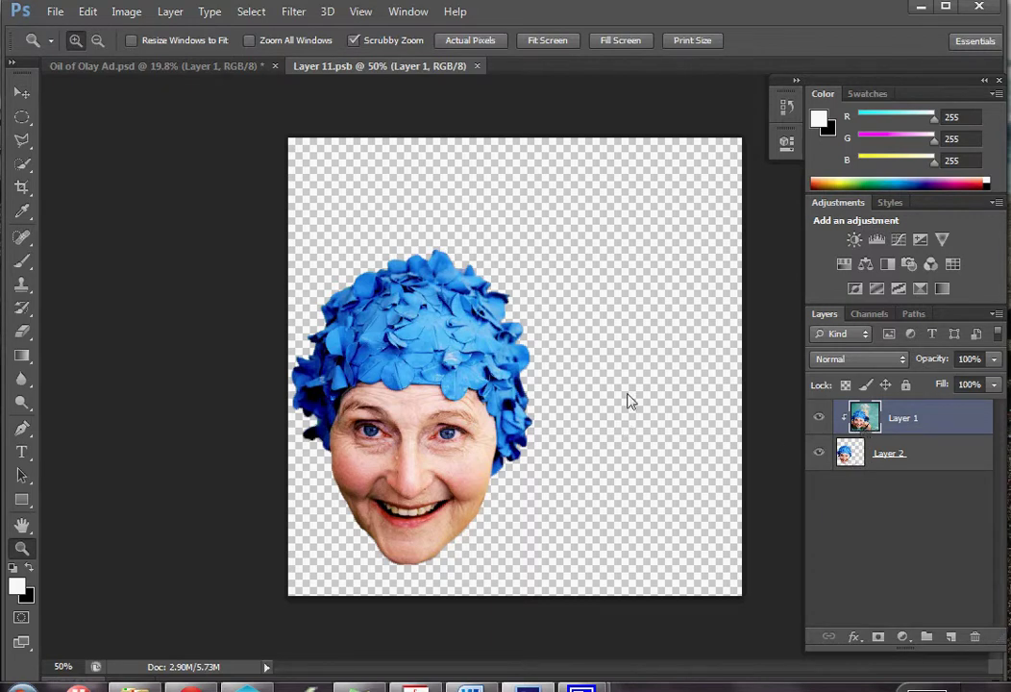
click(845, 457)
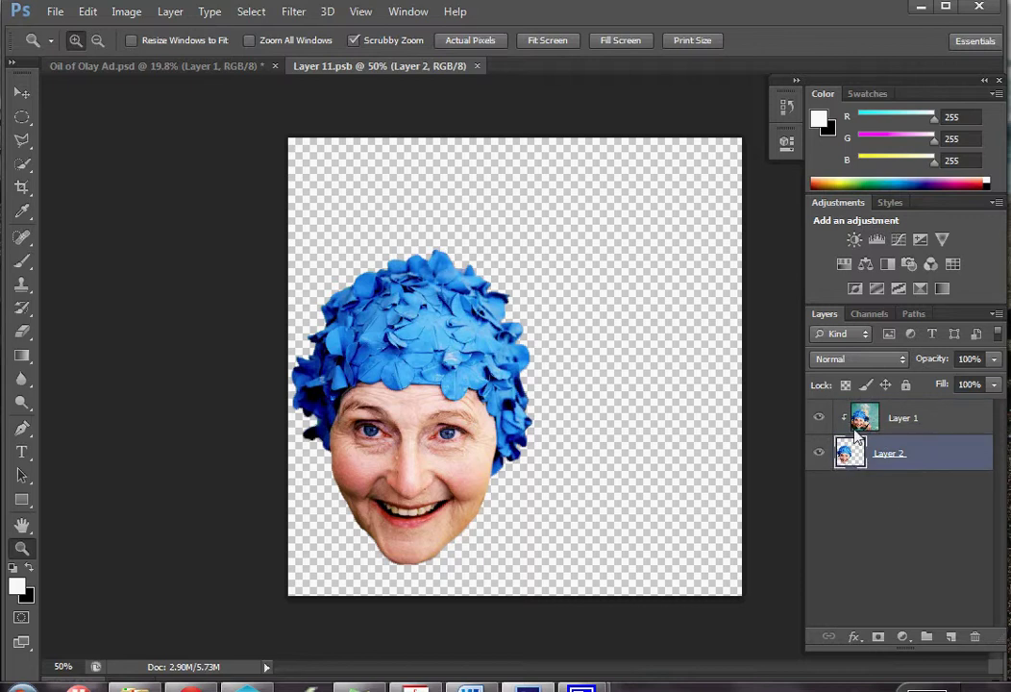
click(475, 66)
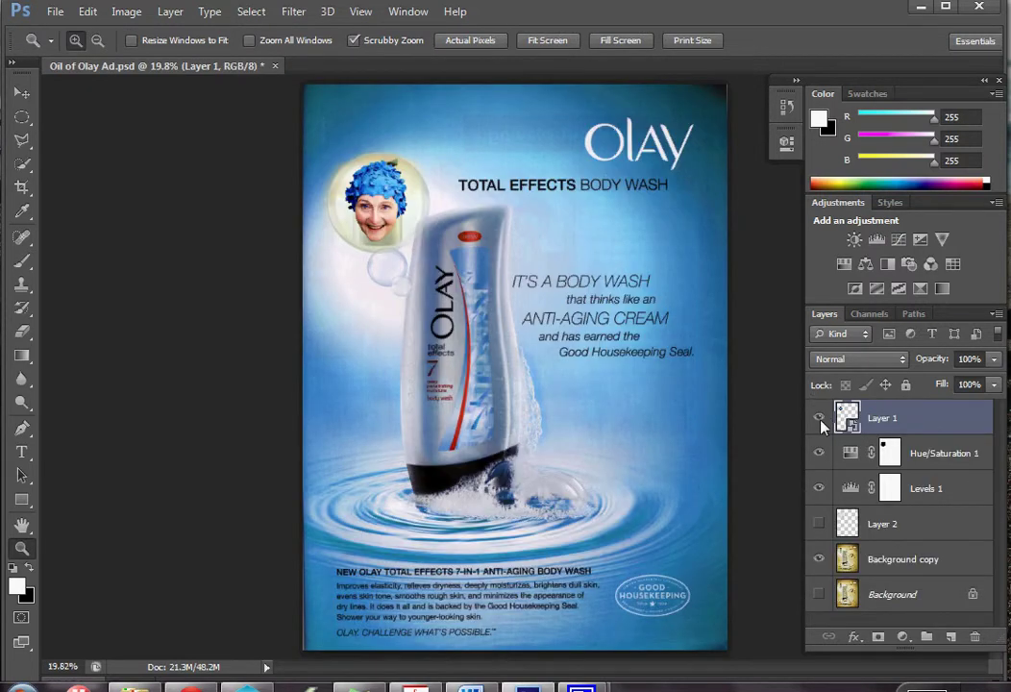
- Hide Layer 1, inspect the bottle inside the large bubble, and briefly preview Layer 2 over it
click(819, 418)
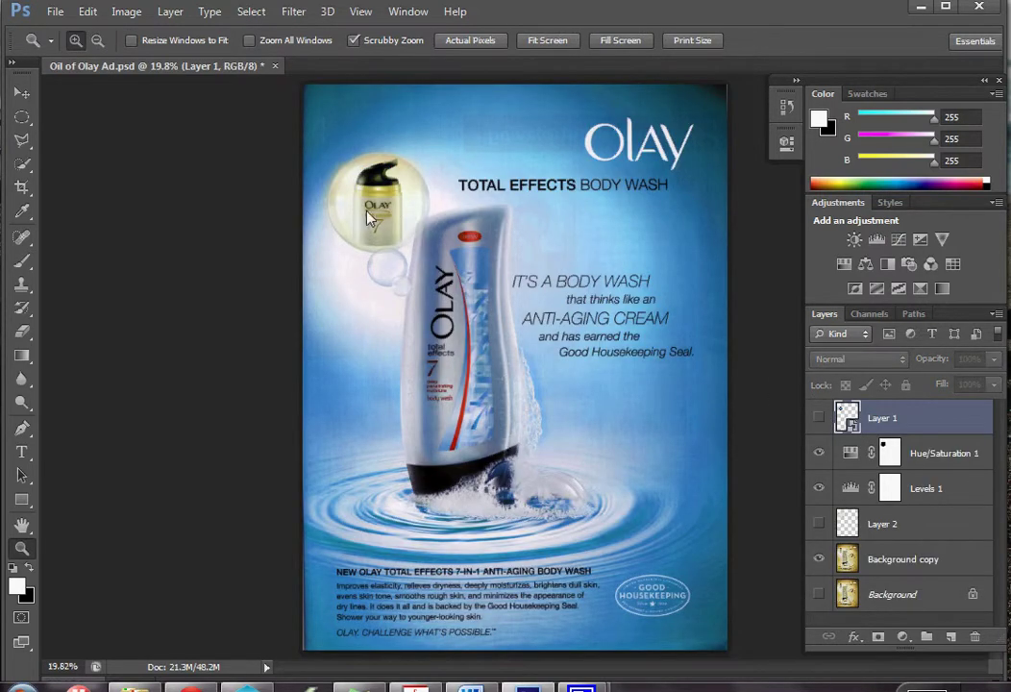
drag(382, 224, 467, 475)
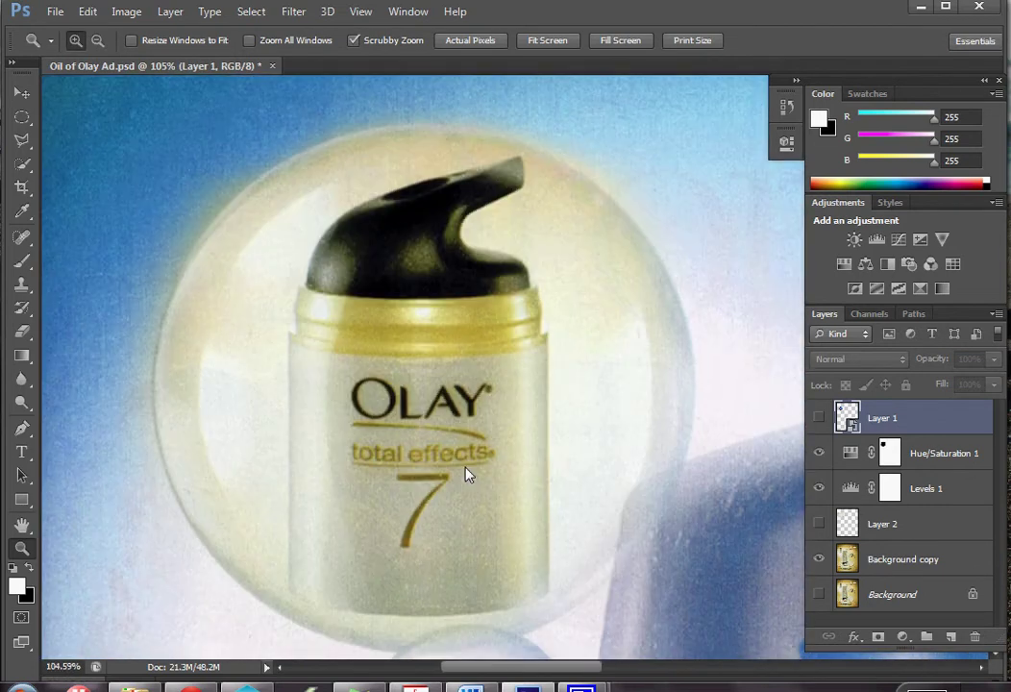
right_click(624, 524)
click(672, 528)
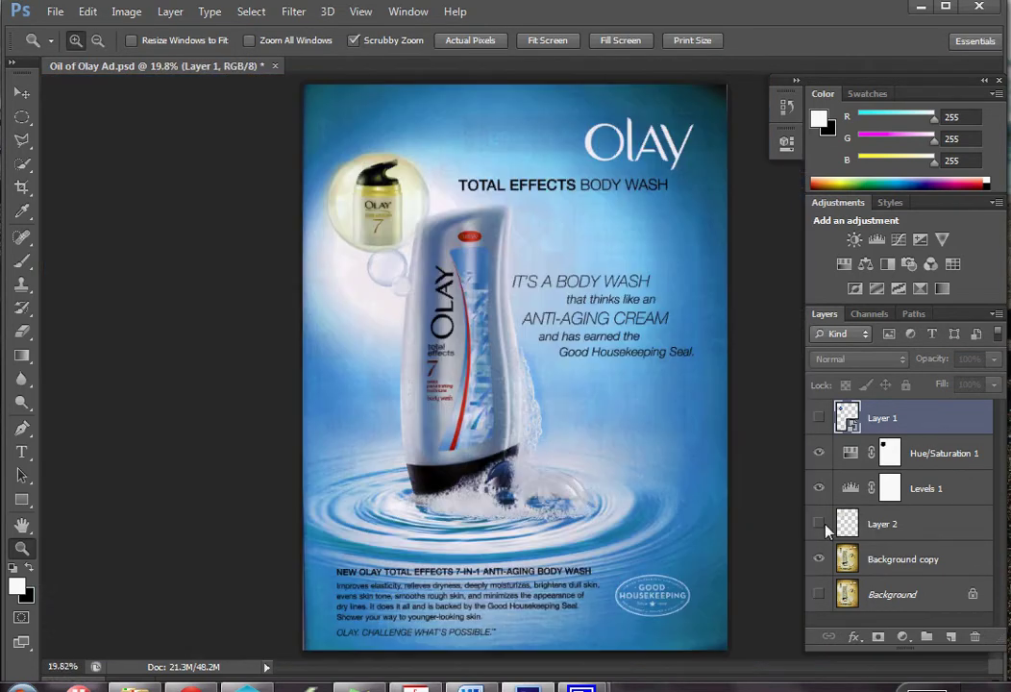
click(821, 525)
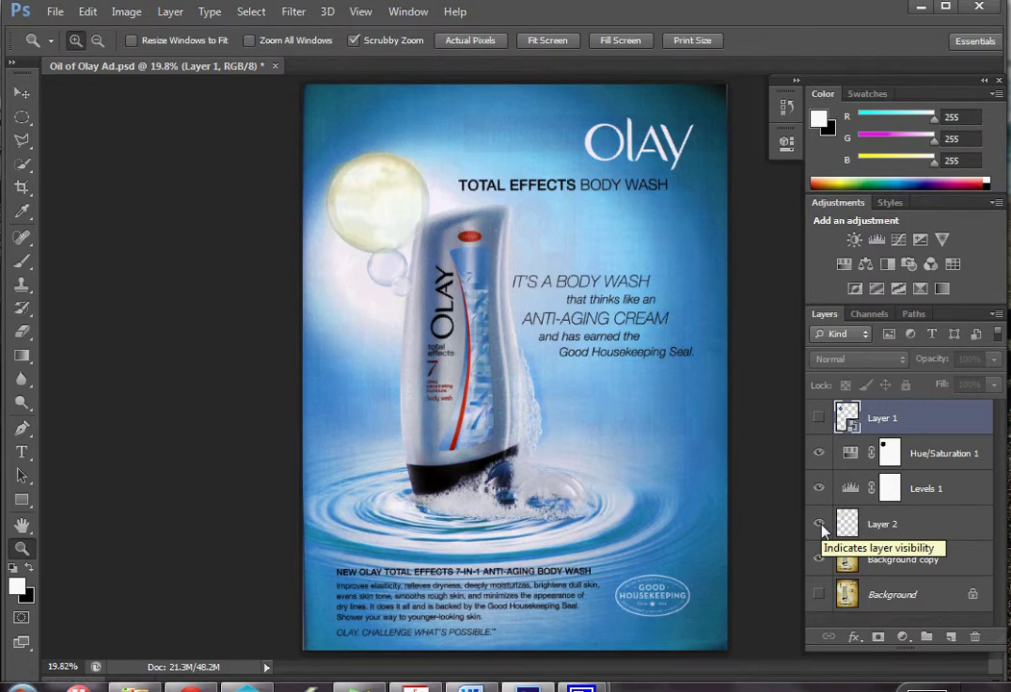
click(821, 525)
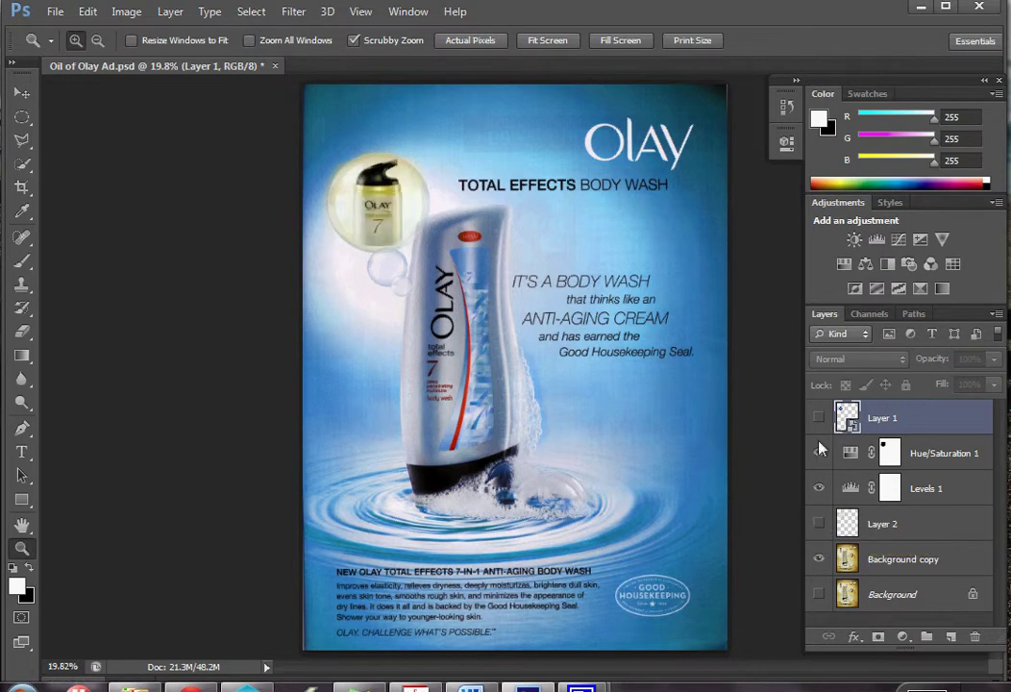
- Make an elliptical marquee selection around the large bubble containing the bottle, with its edge just outside the bubble
drag(384, 219, 534, 463)
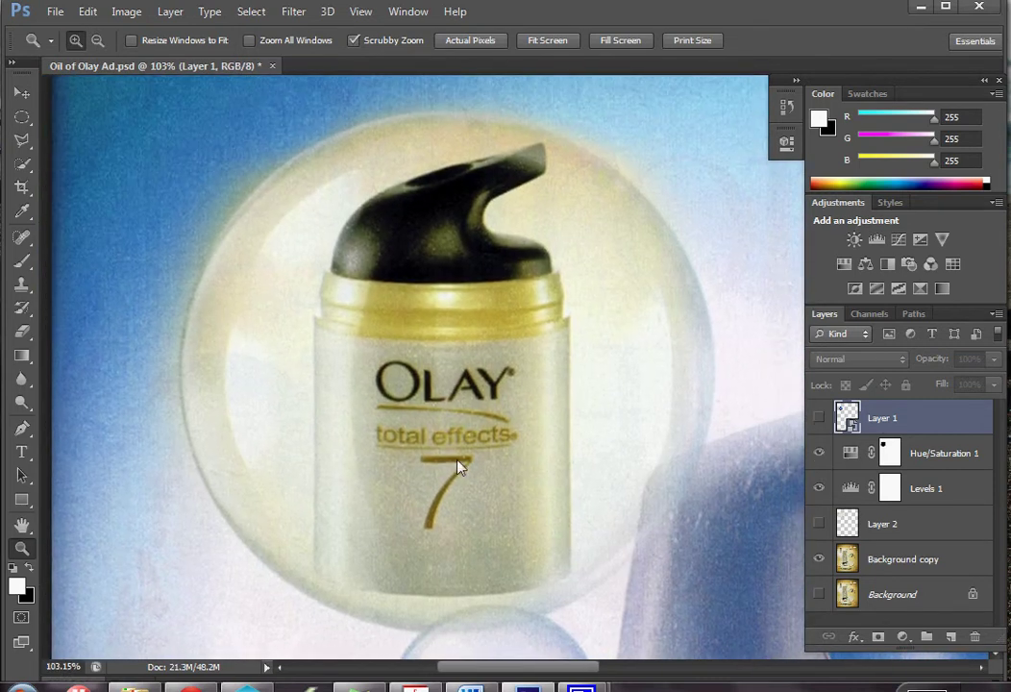
click(22, 116)
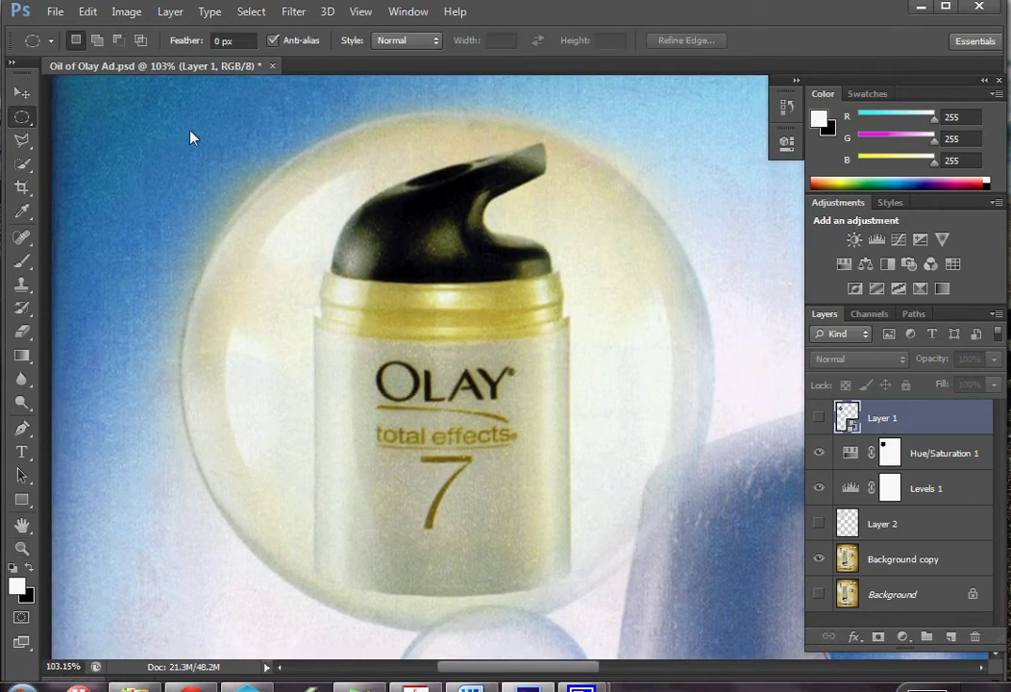
drag(168, 129, 735, 653)
drag(543, 462, 537, 454)
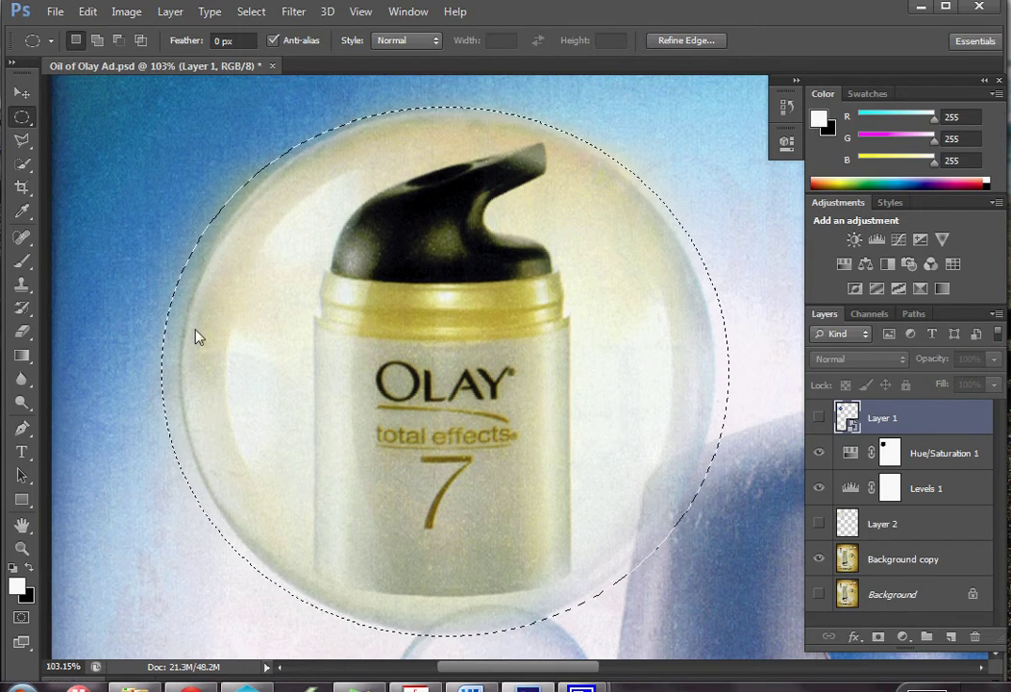
right_click(22, 116)
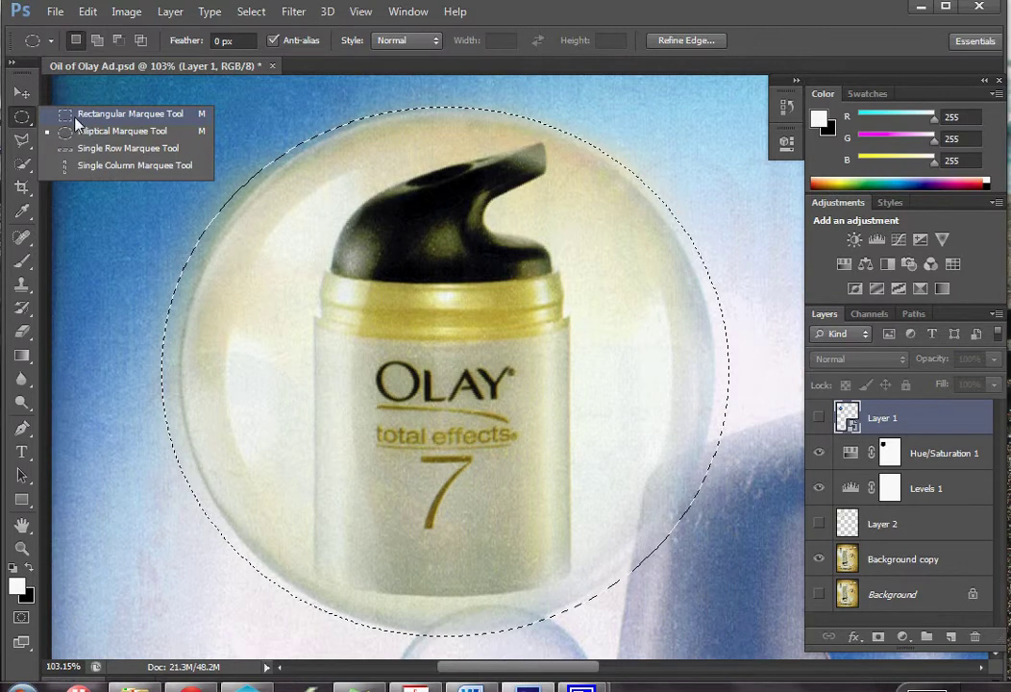
click(25, 118)
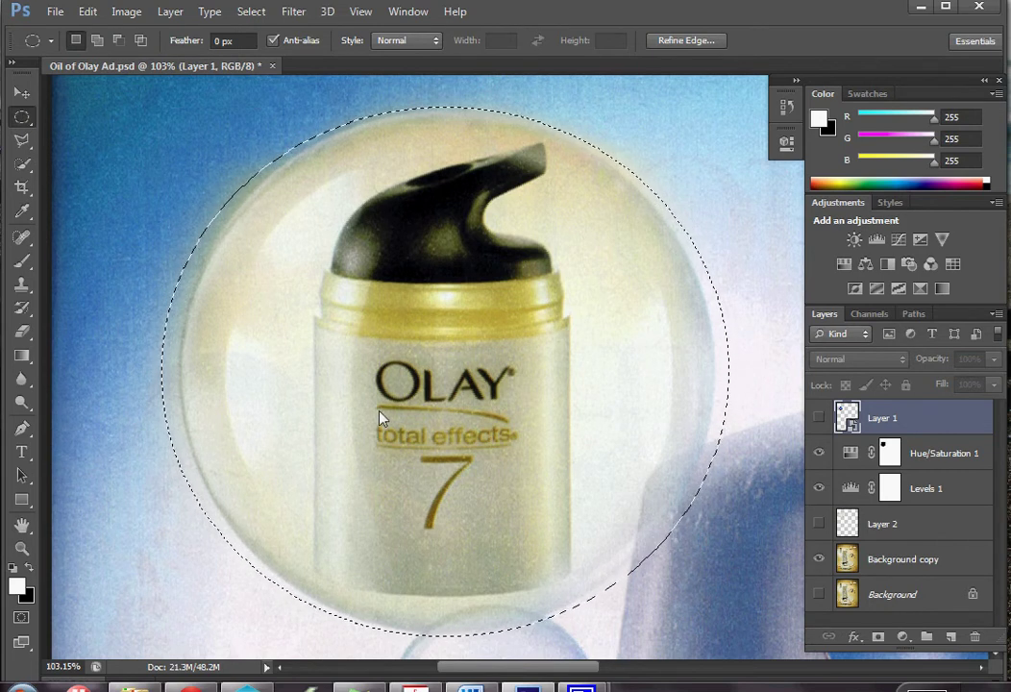
click(171, 13)
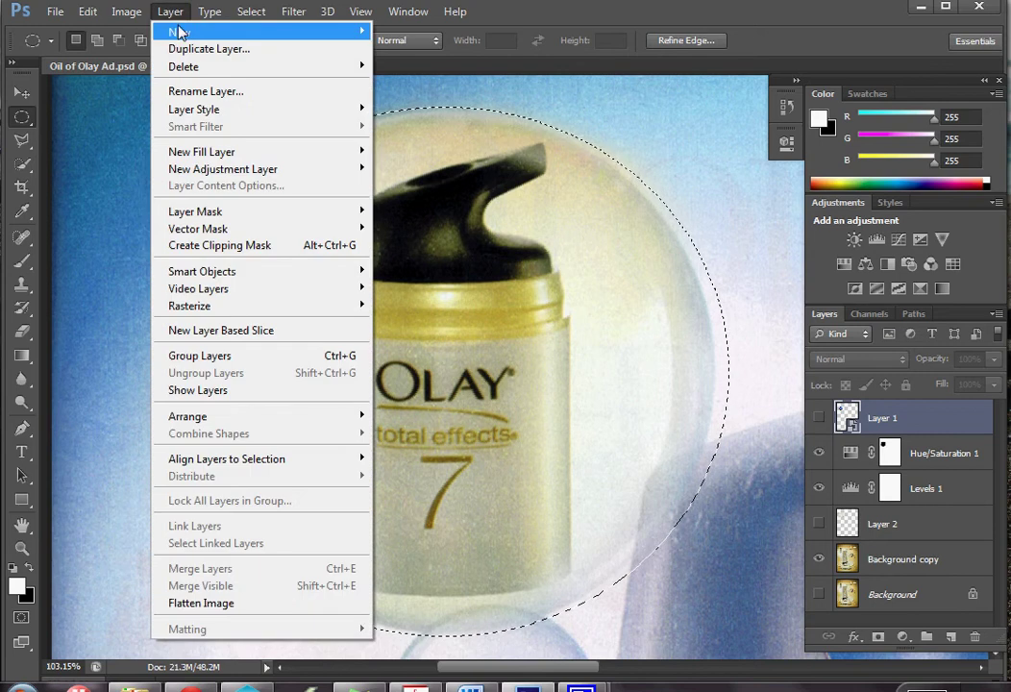
mouse_move(178, 32)
click(509, 109)
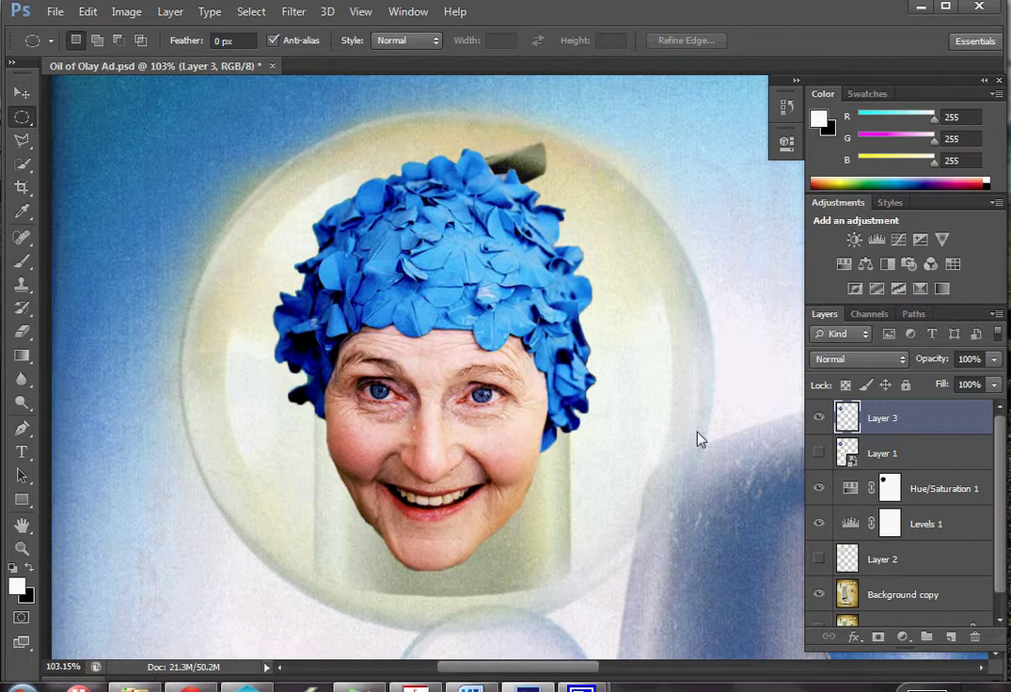
key(ctrl+t)
key(ctrl+z)
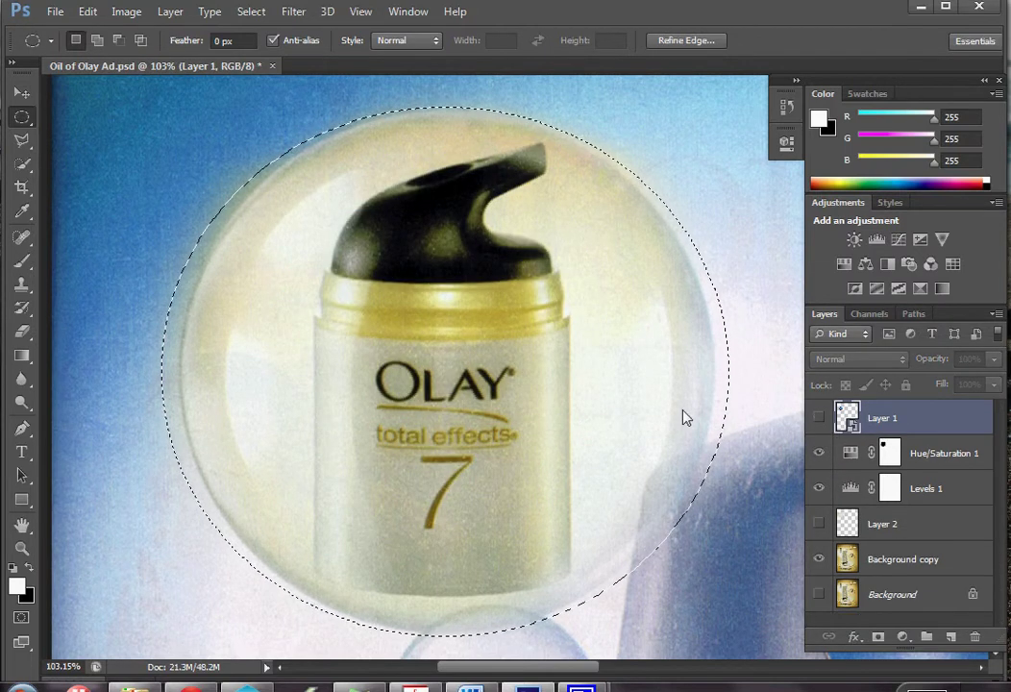
- Copy the selected bubble from Background copy to a new layer, and hide the Background copy layer
click(850, 567)
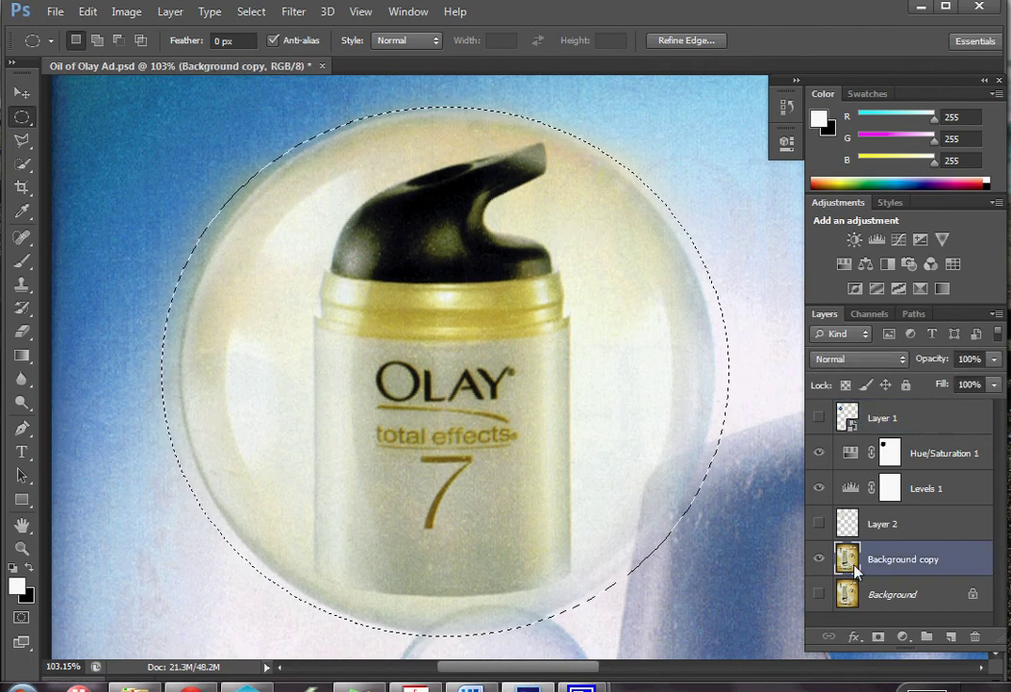
click(170, 13)
mouse_move(346, 32)
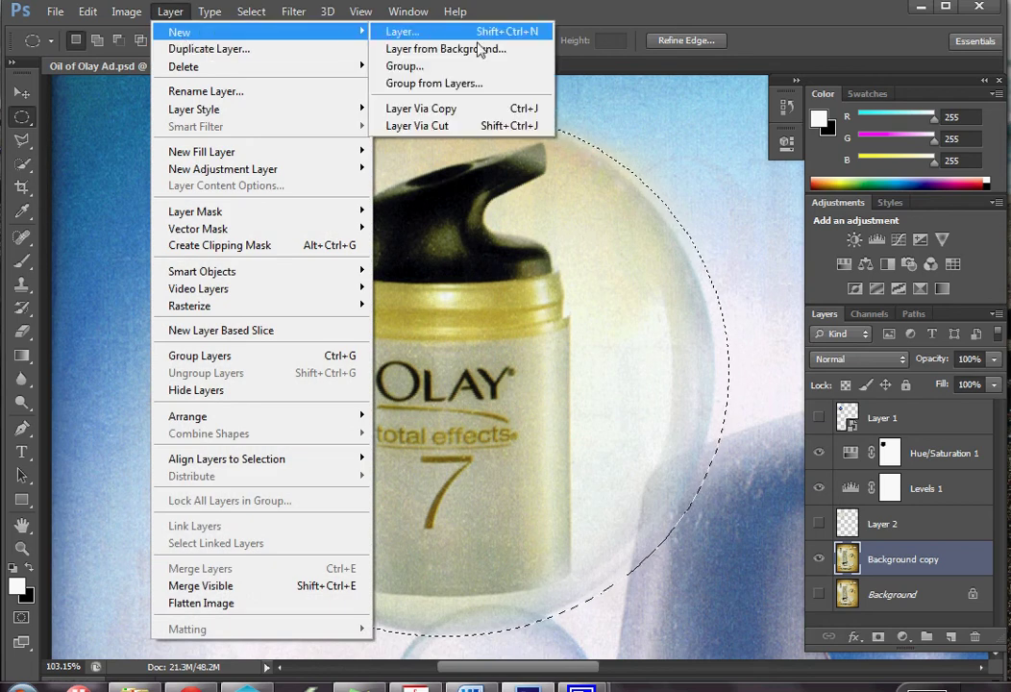
click(473, 111)
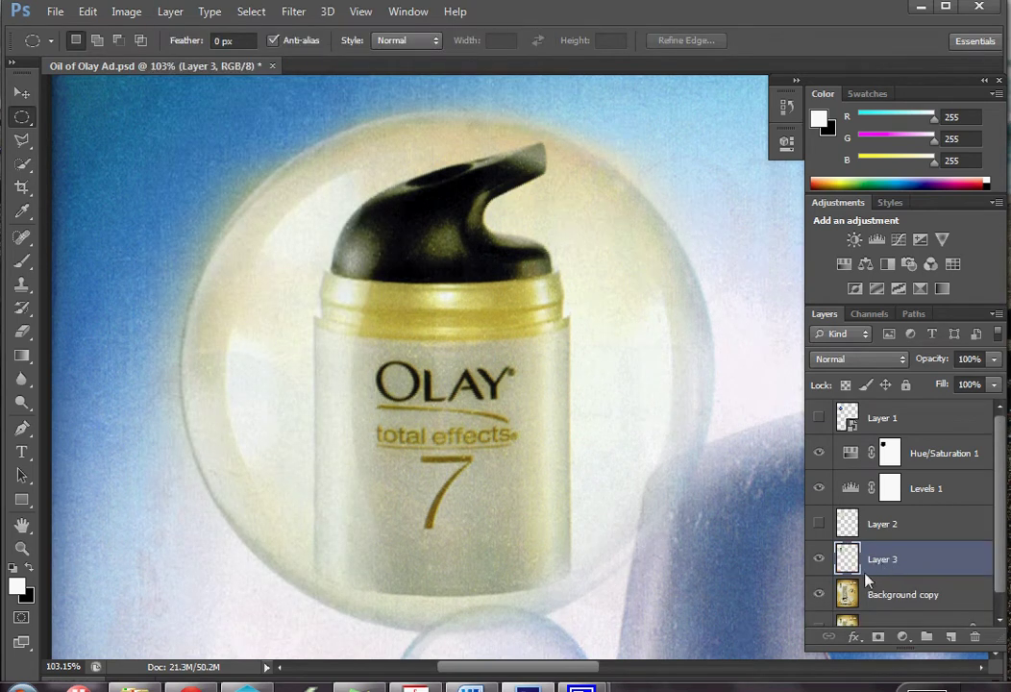
click(820, 596)
click(818, 595)
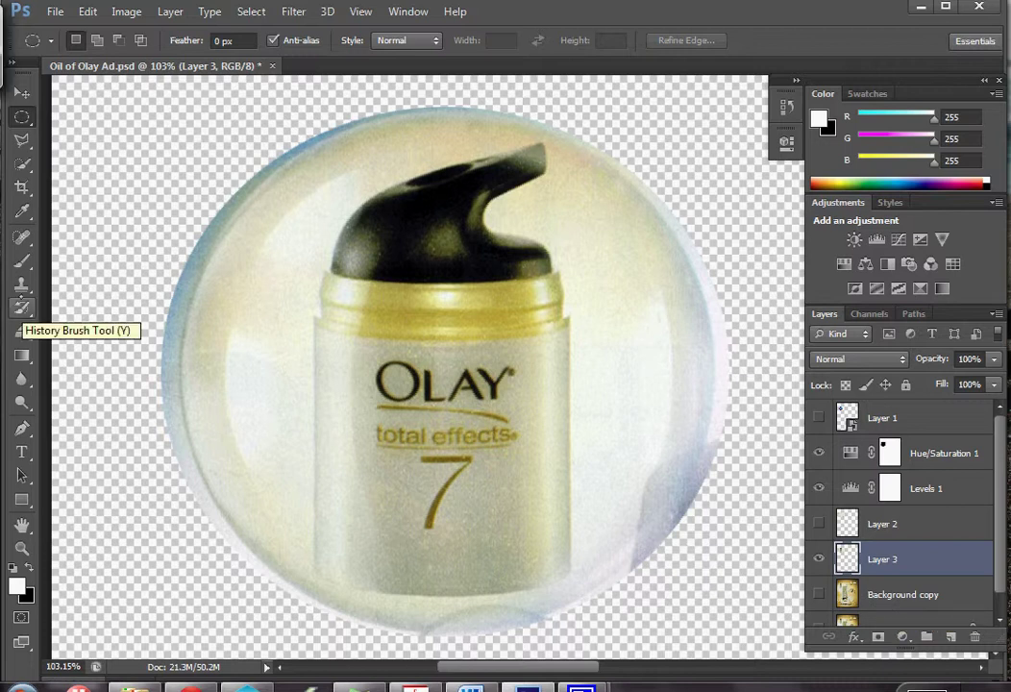
- Use the Clone Stamp with a soft 50 px brush to cover the lower right end of the bottle's black cap with bubble background
click(21, 284)
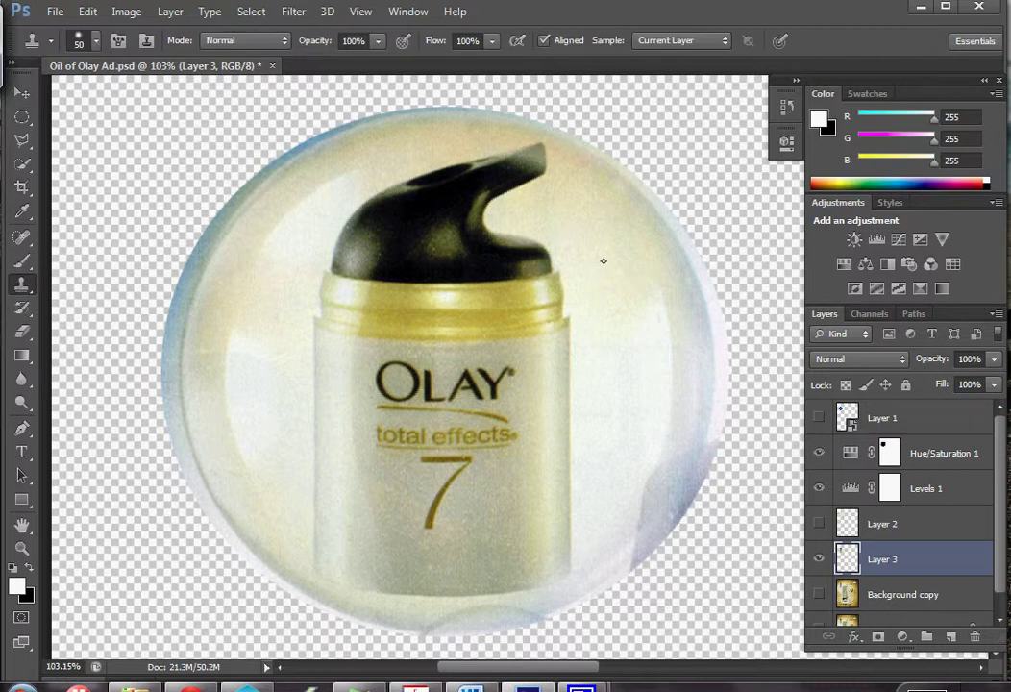
click(79, 37)
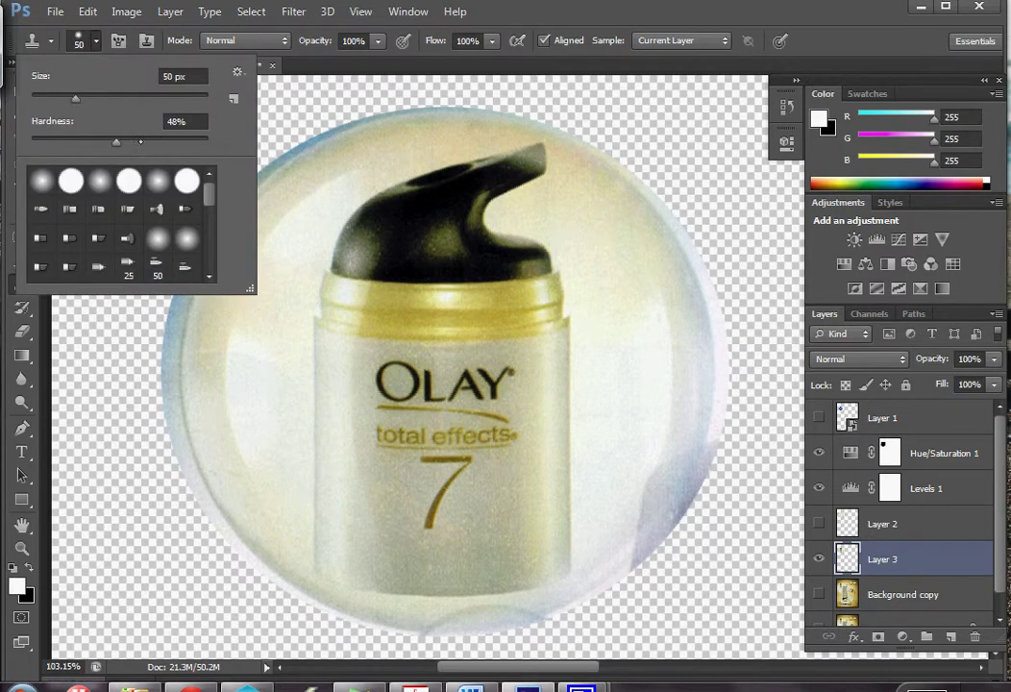
drag(133, 147, 139, 142)
key(Return)
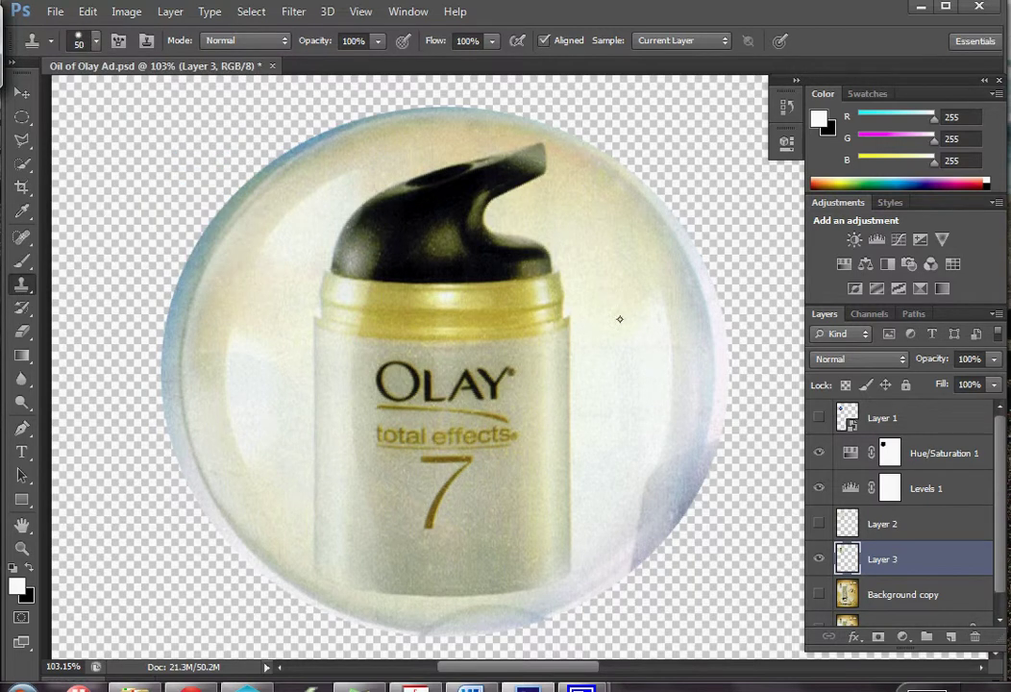
key(alt)
mouse_move(570, 260)
mouse_down()
mouse_move(539, 255)
mouse_move(541, 282)
mouse_move(559, 284)
mouse_move(560, 303)
mouse_move(576, 268)
mouse_move(561, 279)
mouse_move(559, 298)
mouse_move(575, 270)
mouse_up()
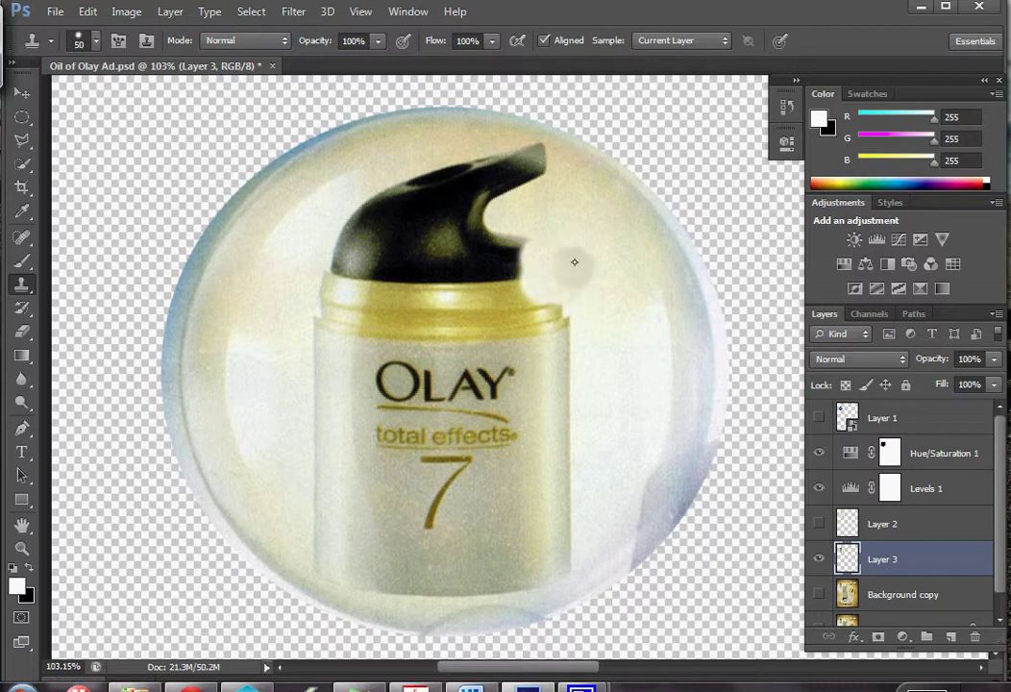
alt+click(581, 248)
mouse_move(515, 301)
mouse_down()
mouse_move(510, 357)
mouse_move(465, 375)
mouse_move(437, 318)
mouse_move(462, 347)
mouse_move(384, 385)
mouse_move(381, 412)
mouse_move(451, 425)
mouse_up()
key(ctrl+z)
key(ctrl+alt+z)
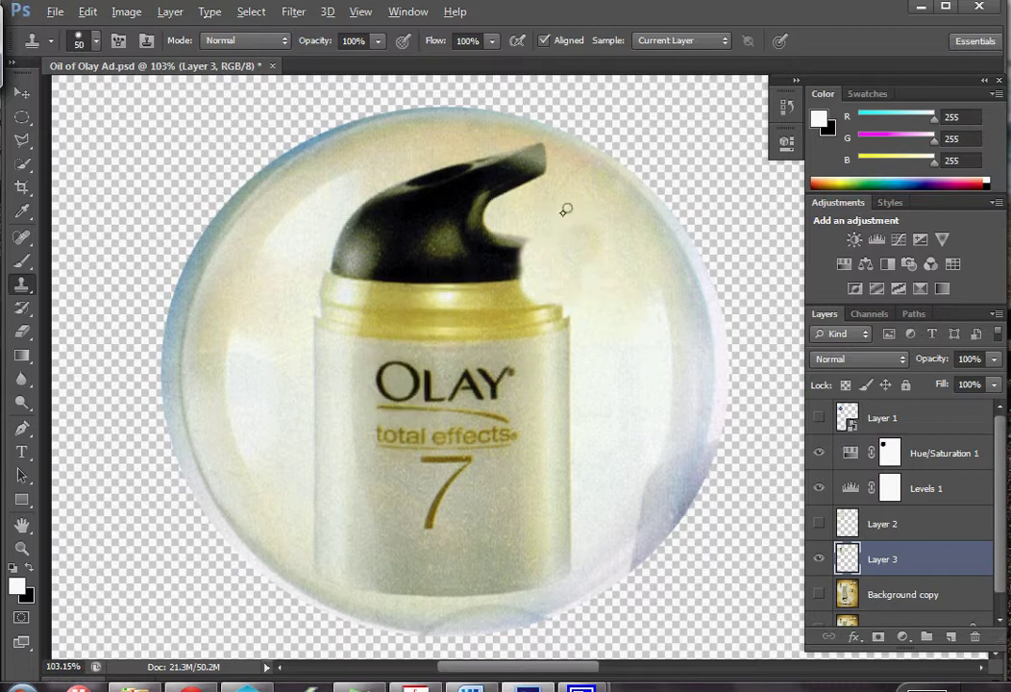
- Clone nearby cream bubble background over the lower right part of the black cap and the right side of the gold collar
alt+click(564, 210)
click(512, 247)
click(491, 247)
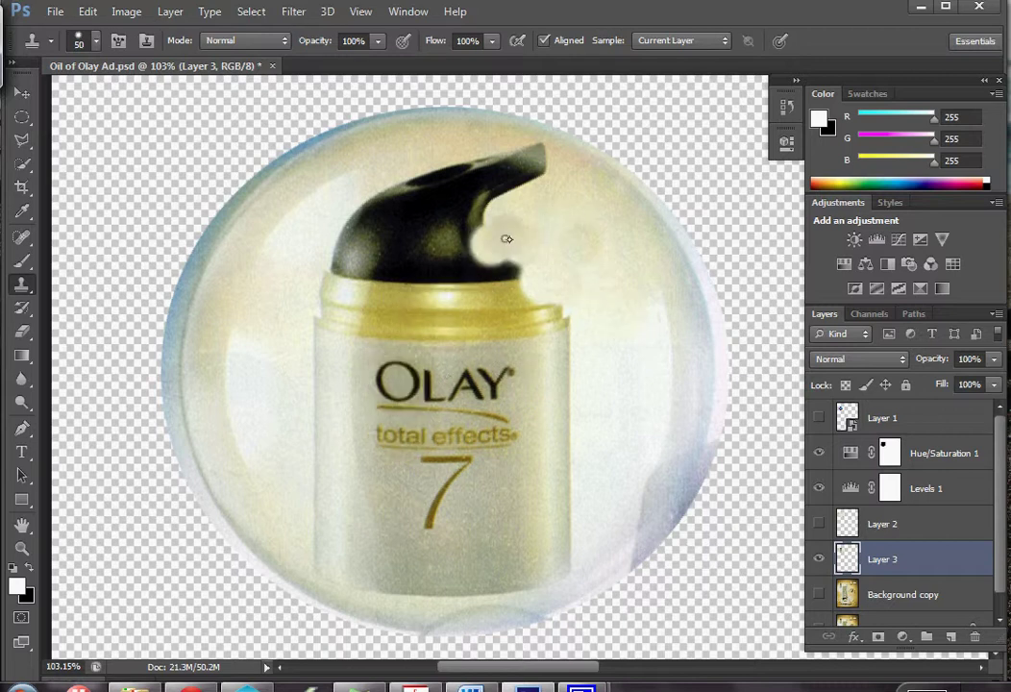
alt+click(573, 214)
mouse_move(523, 272)
mouse_down()
mouse_move(492, 286)
mouse_move(480, 280)
mouse_move(540, 264)
mouse_move(532, 298)
mouse_move(505, 307)
mouse_up()
alt+click(539, 233)
alt+click(598, 298)
drag(570, 318, 504, 330)
alt+click(590, 357)
alt+click(566, 372)
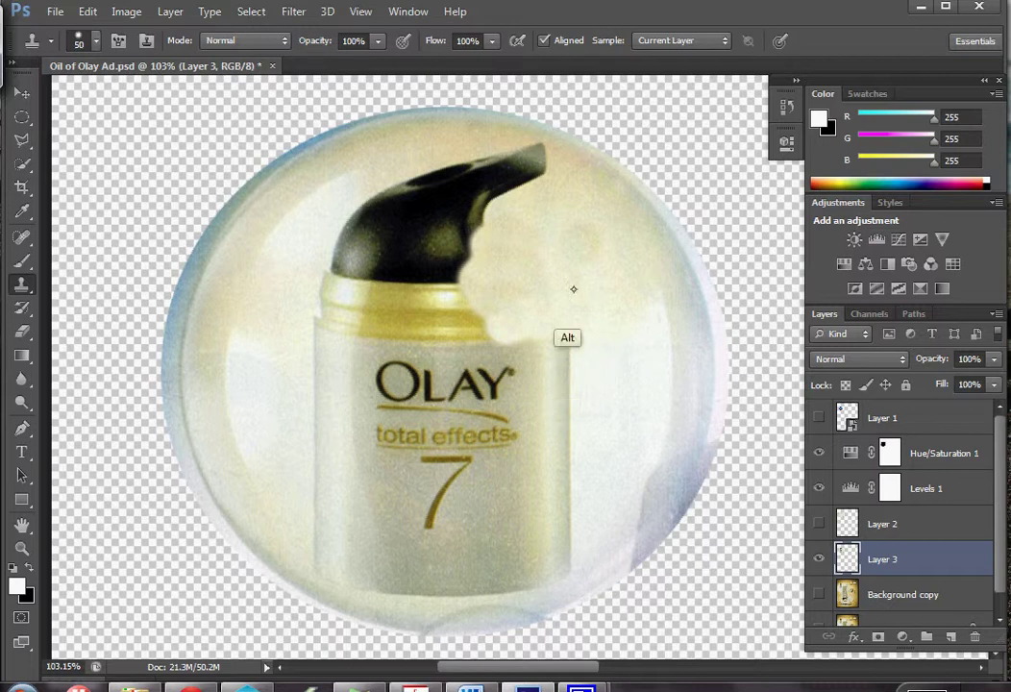
alt+click(566, 368)
mouse_move(567, 301)
mouse_down()
mouse_move(567, 331)
mouse_move(569, 285)
mouse_move(607, 373)
mouse_up()
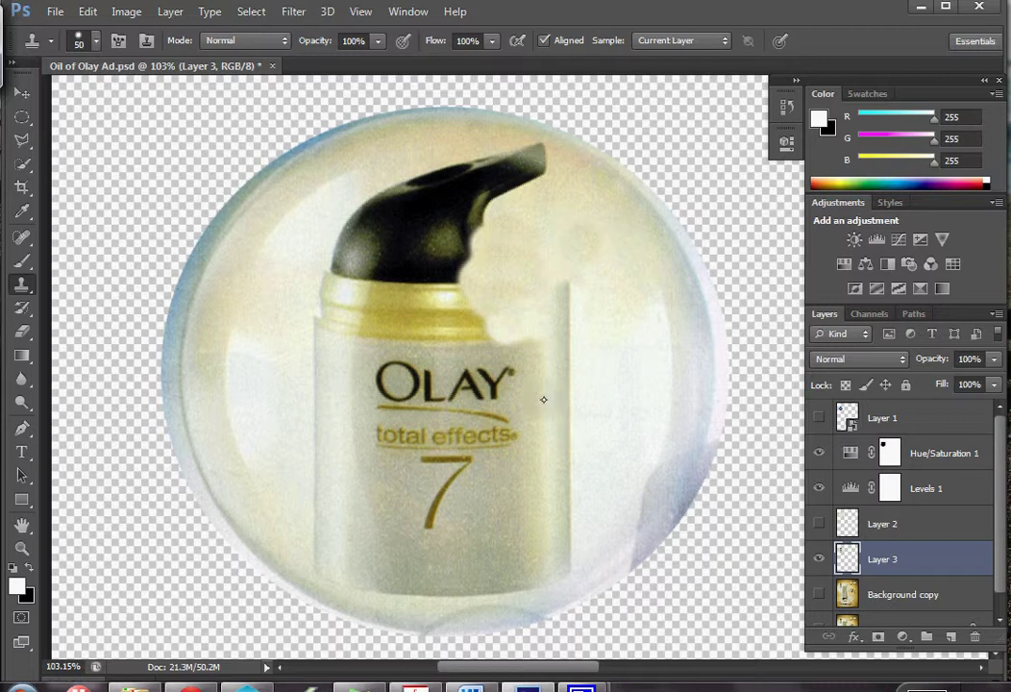
key(ctrl+alt+z)
key(ctrl+alt+z)
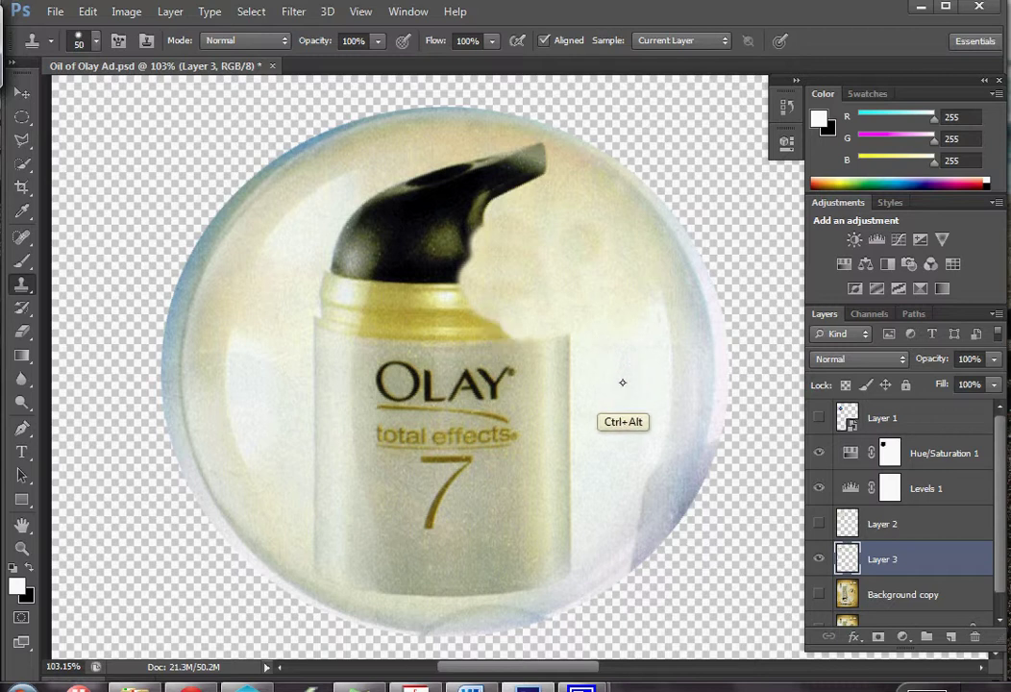
- Clone pale bubble background over the right side of the bottle's body, from below the gold collar down to the base
alt+click(570, 274)
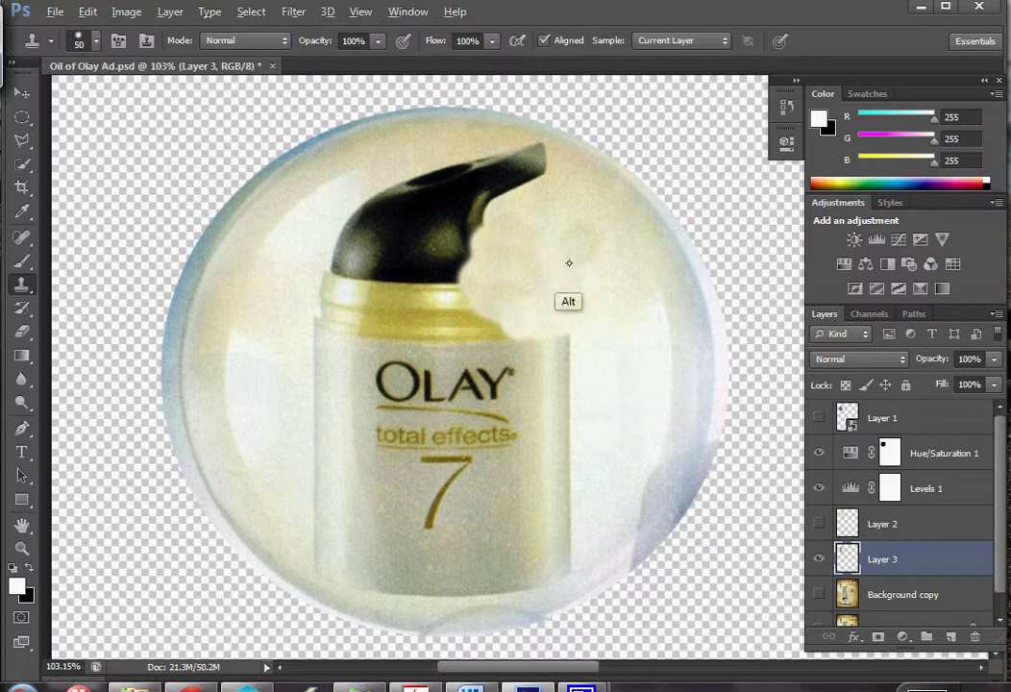
alt+click(591, 330)
drag(565, 338, 512, 366)
alt+click(596, 370)
mouse_move(596, 369)
mouse_down()
mouse_move(534, 368)
mouse_move(524, 385)
mouse_move(606, 390)
mouse_move(575, 397)
mouse_move(544, 377)
mouse_move(583, 422)
mouse_move(596, 419)
mouse_move(524, 418)
mouse_move(495, 404)
mouse_move(518, 461)
mouse_move(603, 448)
mouse_move(548, 458)
mouse_move(527, 436)
mouse_move(570, 486)
mouse_move(584, 485)
mouse_move(500, 496)
mouse_move(564, 525)
mouse_move(591, 505)
mouse_move(538, 519)
mouse_move(566, 544)
mouse_move(532, 552)
mouse_move(579, 537)
mouse_move(559, 564)
mouse_move(485, 581)
mouse_move(495, 597)
mouse_up()
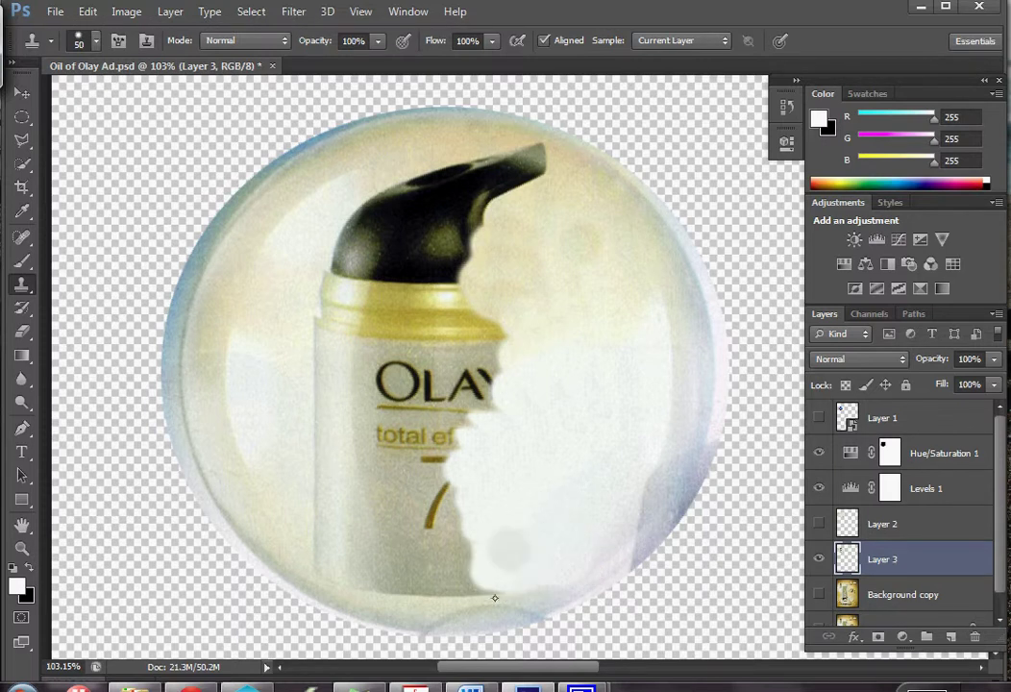
- Clone cream background from the bubble's lower edge over the bottom part of the bottle's body, including the lower half of the 7
alt+click(286, 545)
drag(313, 560, 352, 565)
alt+click(288, 525)
mouse_move(315, 528)
mouse_down()
mouse_move(368, 542)
mouse_move(362, 579)
mouse_move(401, 580)
mouse_move(386, 557)
mouse_move(399, 555)
mouse_move(424, 558)
mouse_move(428, 579)
mouse_move(446, 590)
mouse_move(478, 574)
mouse_up()
alt+click(337, 561)
alt+click(343, 554)
alt+click(374, 567)
alt+click(435, 580)
click(493, 571)
alt+click(396, 555)
mouse_move(408, 539)
mouse_down()
mouse_move(447, 552)
mouse_move(458, 534)
mouse_move(452, 518)
mouse_up()
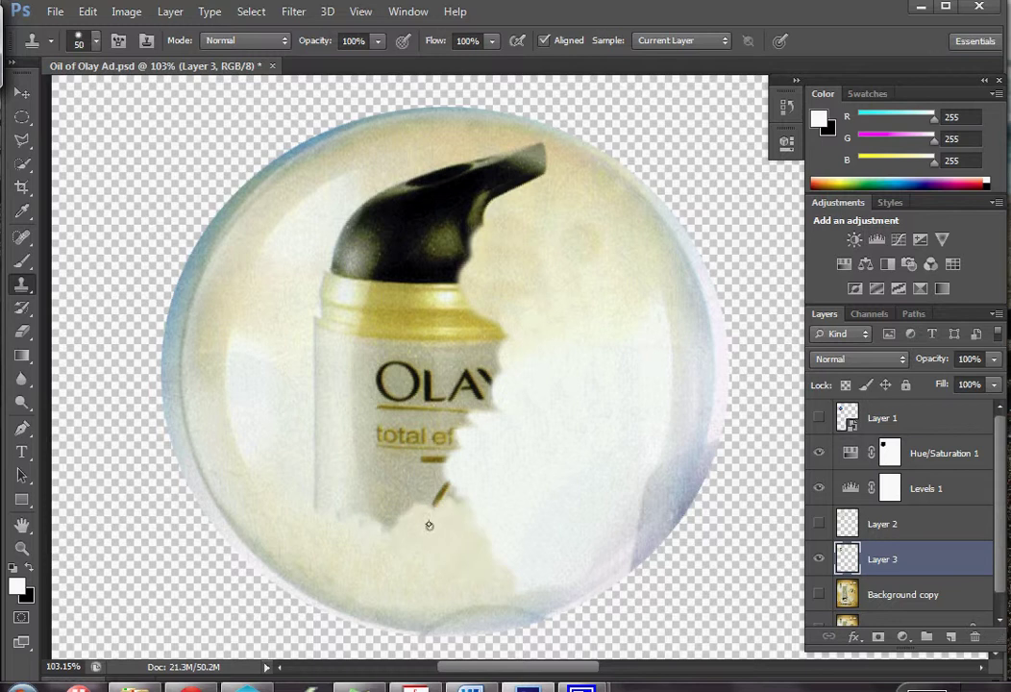
alt+click(455, 597)
click(495, 538)
- Clone the pale background beside the bottle over the middle of its body, covering the rest of the 7 and the left of the lettering
alt+click(297, 487)
mouse_move(319, 499)
mouse_down()
mouse_move(348, 495)
mouse_move(348, 468)
mouse_move(368, 515)
mouse_move(397, 501)
mouse_move(413, 475)
mouse_move(445, 497)
mouse_move(429, 445)
mouse_up()
alt+click(342, 497)
alt+click(316, 420)
alt+click(288, 411)
mouse_move(320, 429)
mouse_down()
mouse_move(377, 444)
mouse_move(395, 411)
mouse_up()
alt+click(270, 399)
mouse_move(327, 405)
mouse_down()
mouse_move(365, 400)
mouse_move(354, 413)
mouse_move(416, 415)
mouse_move(429, 443)
mouse_move(393, 473)
mouse_up()
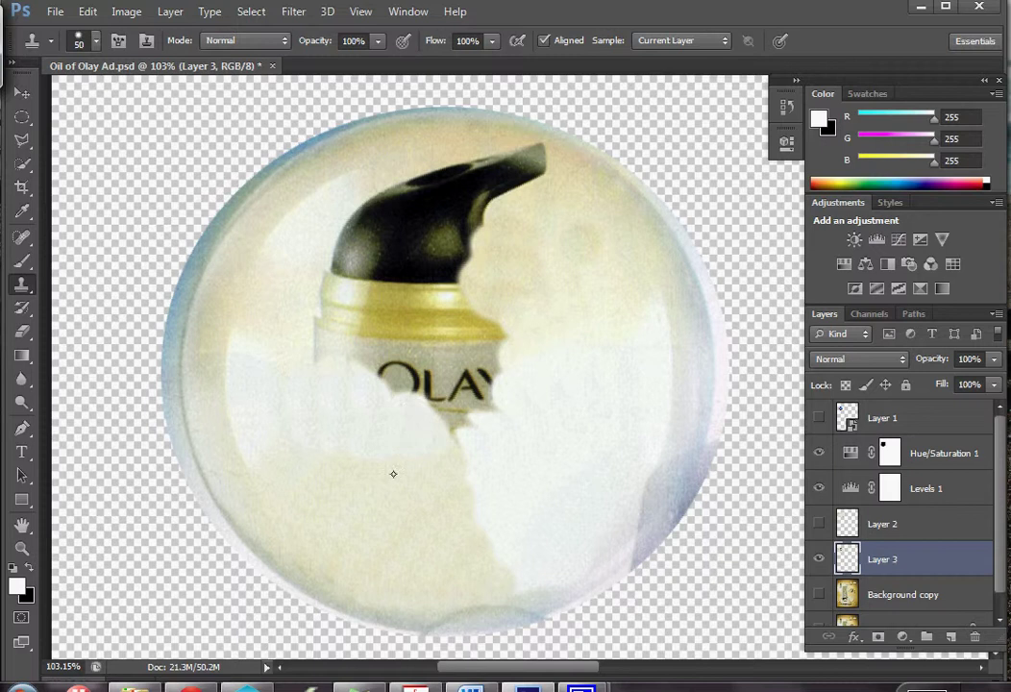
- Clone background from the left of the bottle over the gold collar, most of the OLAY lettering and the lower edge of the black cap
alt+click(287, 323)
mouse_move(308, 338)
mouse_down()
mouse_move(348, 361)
mouse_move(372, 355)
mouse_up()
click(395, 362)
alt+click(271, 297)
mouse_move(329, 316)
mouse_down()
mouse_move(361, 306)
mouse_move(373, 342)
mouse_move(350, 353)
mouse_move(405, 352)
mouse_up()
alt+click(303, 256)
alt+click(303, 256)
mouse_move(317, 266)
mouse_down()
mouse_move(356, 279)
mouse_move(379, 264)
mouse_move(417, 287)
mouse_move(393, 305)
mouse_move(418, 312)
mouse_move(388, 315)
mouse_move(441, 329)
mouse_move(453, 296)
mouse_move(484, 308)
mouse_move(473, 336)
mouse_up()
mouse_move(382, 372)
mouse_down()
mouse_move(425, 392)
mouse_move(432, 362)
mouse_move(444, 389)
mouse_move(415, 403)
mouse_up()
- Clone pale background over the last dark and gold remnants of the lettering and collar near the bubble's center
alt+click(464, 317)
alt+click(526, 406)
drag(488, 406, 455, 442)
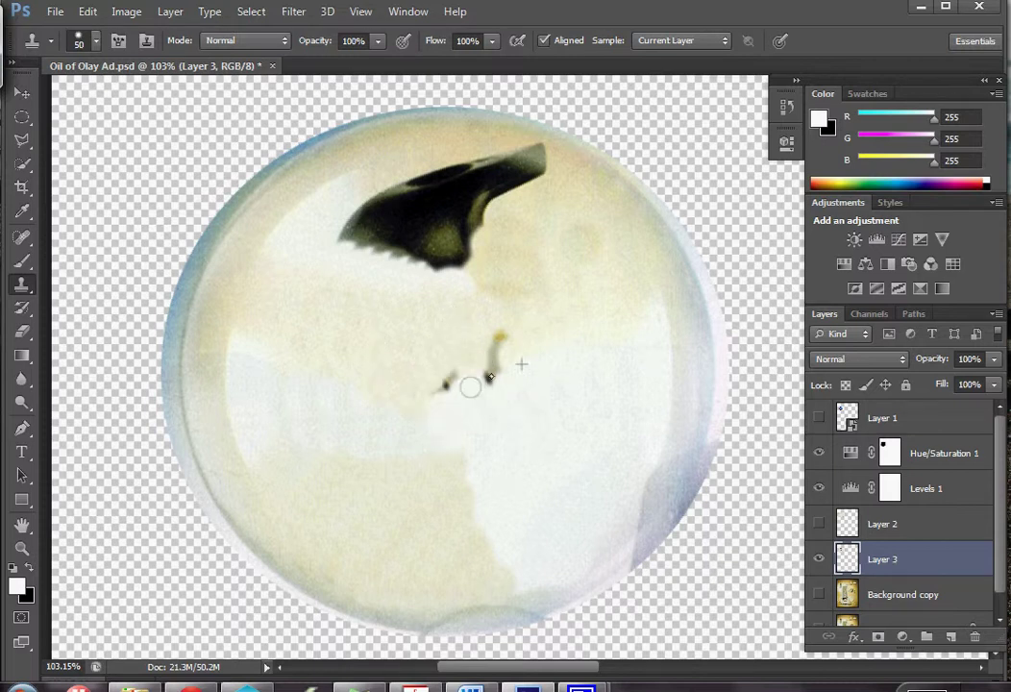
drag(497, 357, 513, 406)
drag(446, 382, 437, 389)
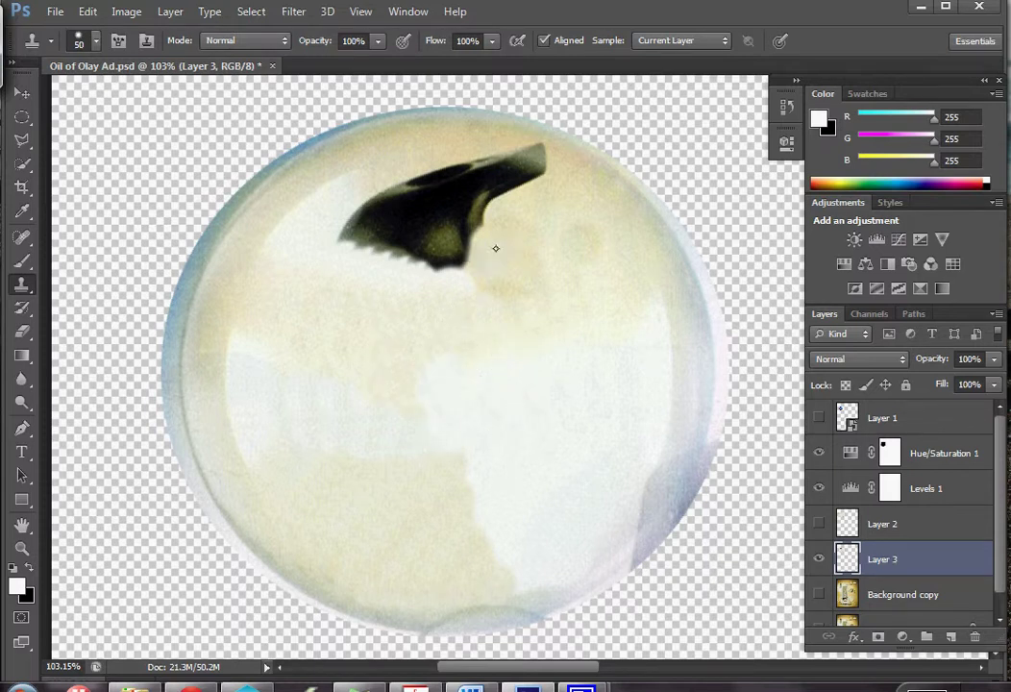
- Clone surrounding bubble background over the remaining black cap and its nozzle in the upper part of the bubble
alt+click(335, 213)
mouse_move(348, 234)
mouse_down()
mouse_move(395, 226)
mouse_move(417, 193)
mouse_move(437, 204)
mouse_move(471, 170)
mouse_move(509, 159)
mouse_move(549, 167)
mouse_move(498, 194)
mouse_move(526, 174)
mouse_move(545, 208)
mouse_move(555, 189)
mouse_move(584, 212)
mouse_up()
alt+click(397, 163)
alt+click(447, 146)
alt+click(528, 176)
alt+click(577, 227)
alt+click(493, 244)
mouse_move(512, 203)
mouse_down()
mouse_move(482, 216)
mouse_move(472, 202)
mouse_move(463, 218)
mouse_move(443, 193)
mouse_move(403, 210)
mouse_move(416, 212)
mouse_move(397, 263)
mouse_move(467, 256)
mouse_up()
- Clone clean background over the small dark specks and gray smudges left where the black cap was
alt+click(508, 252)
alt+click(345, 224)
alt+click(499, 247)
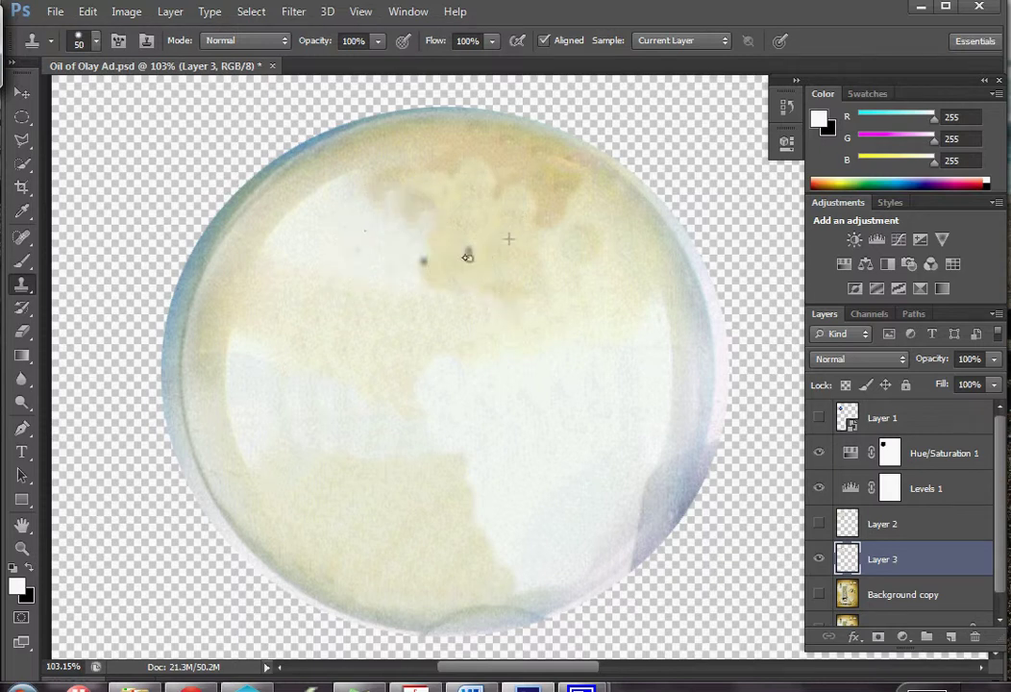
drag(412, 274, 420, 256)
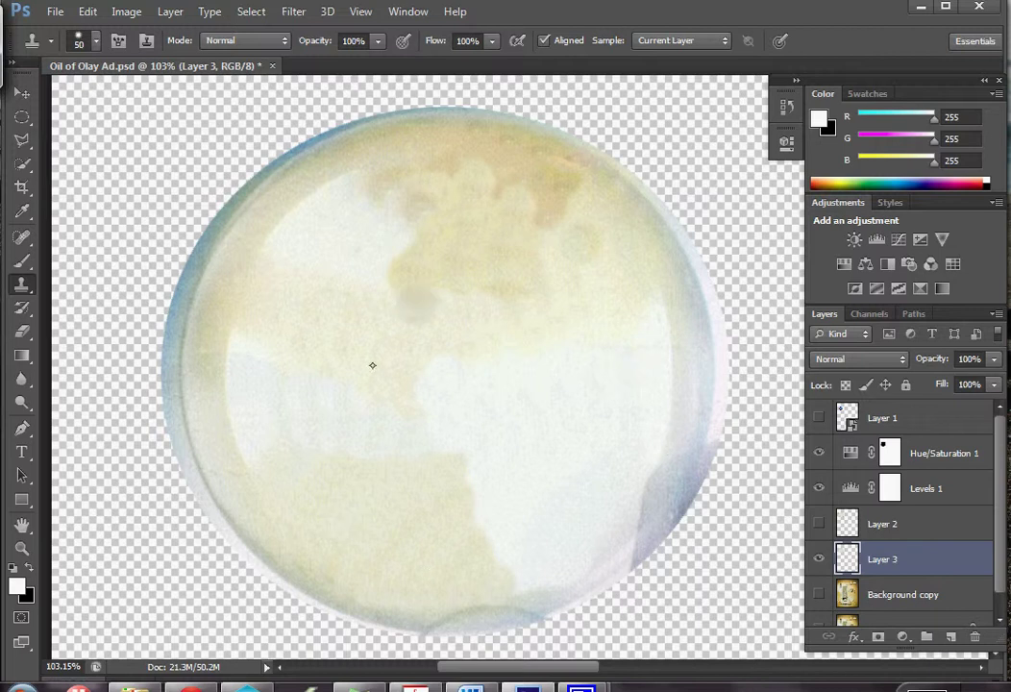
click(460, 500)
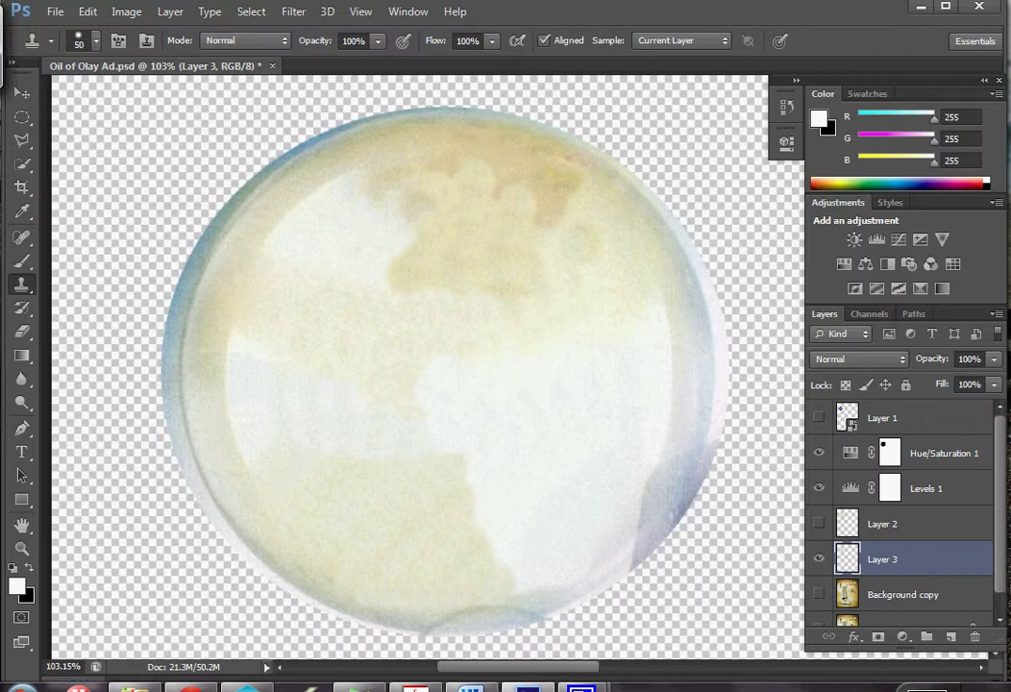
click(557, 365)
click(679, 329)
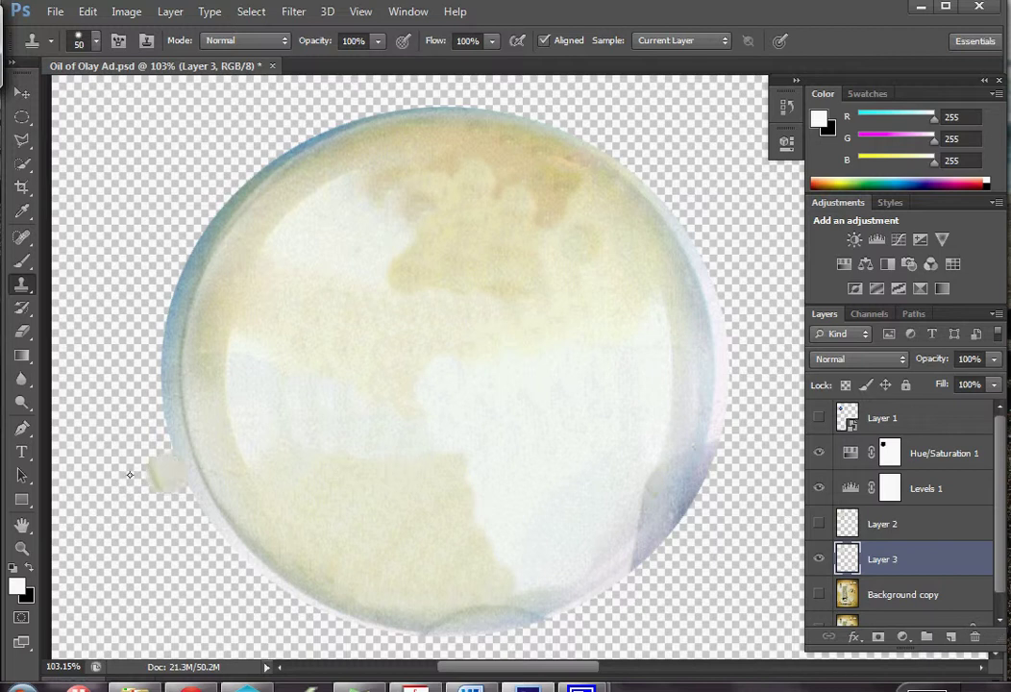
- Soften the cloned patches across the bubble using the Blur tool with a 90 px brush at 20% hardness
click(22, 377)
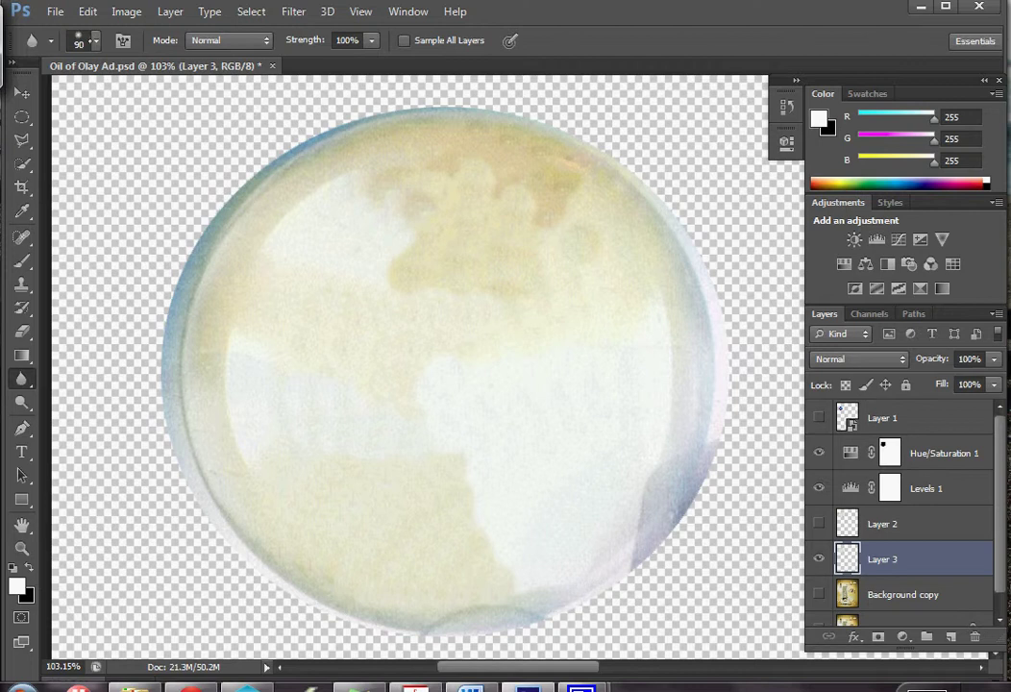
click(82, 40)
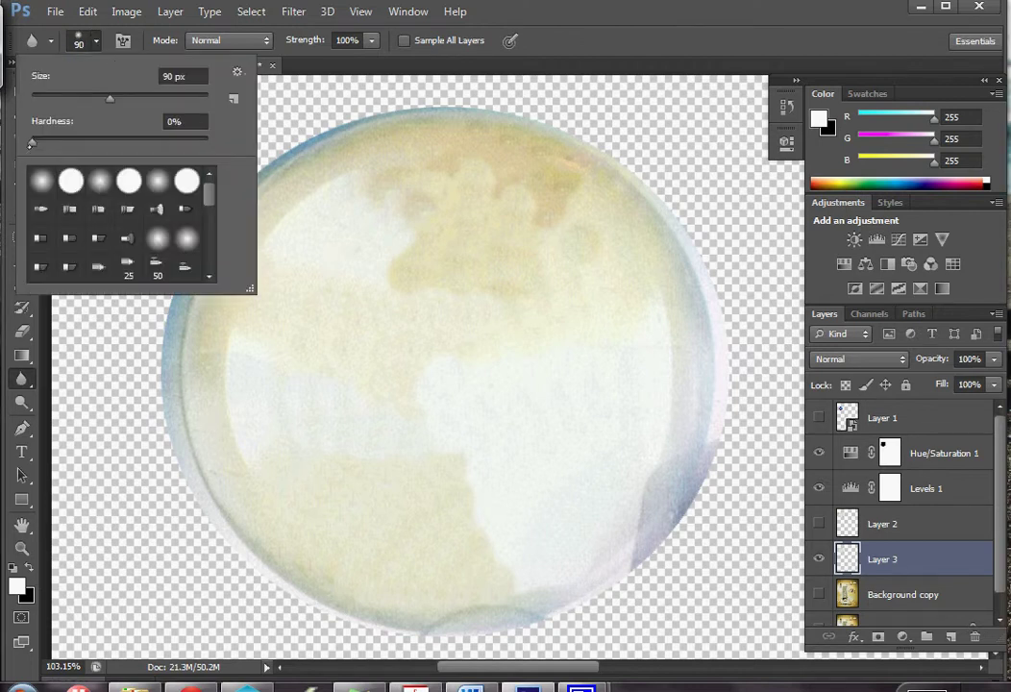
drag(35, 145, 66, 143)
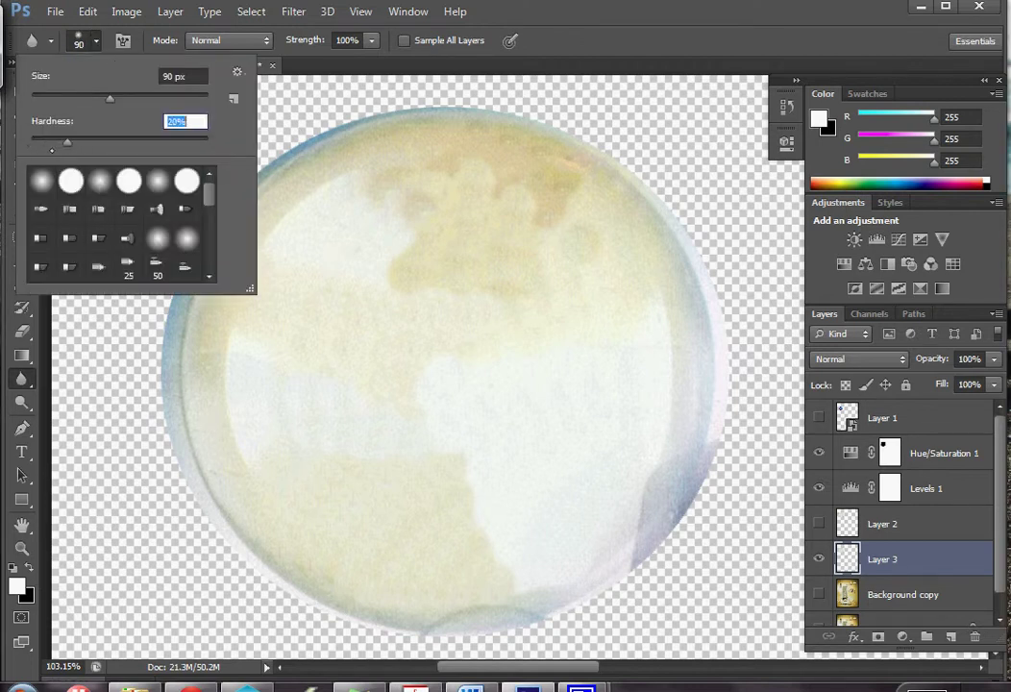
key(Return)
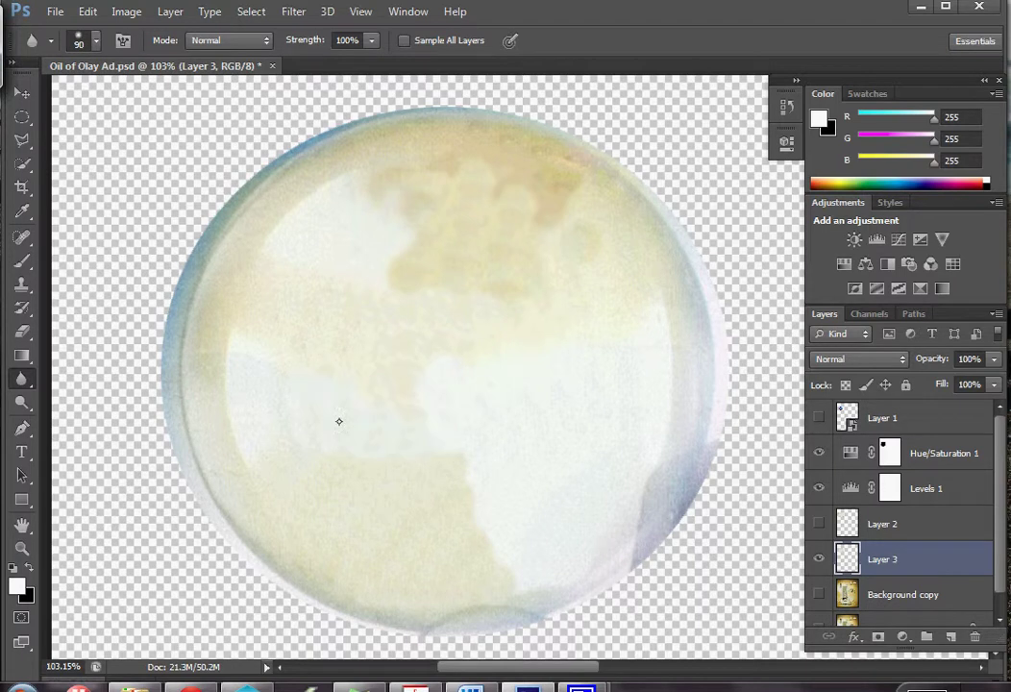
- Blend the blotchy patch edges in the upper bubble using a 35 px content-aware Spot Healing Brush
click(22, 237)
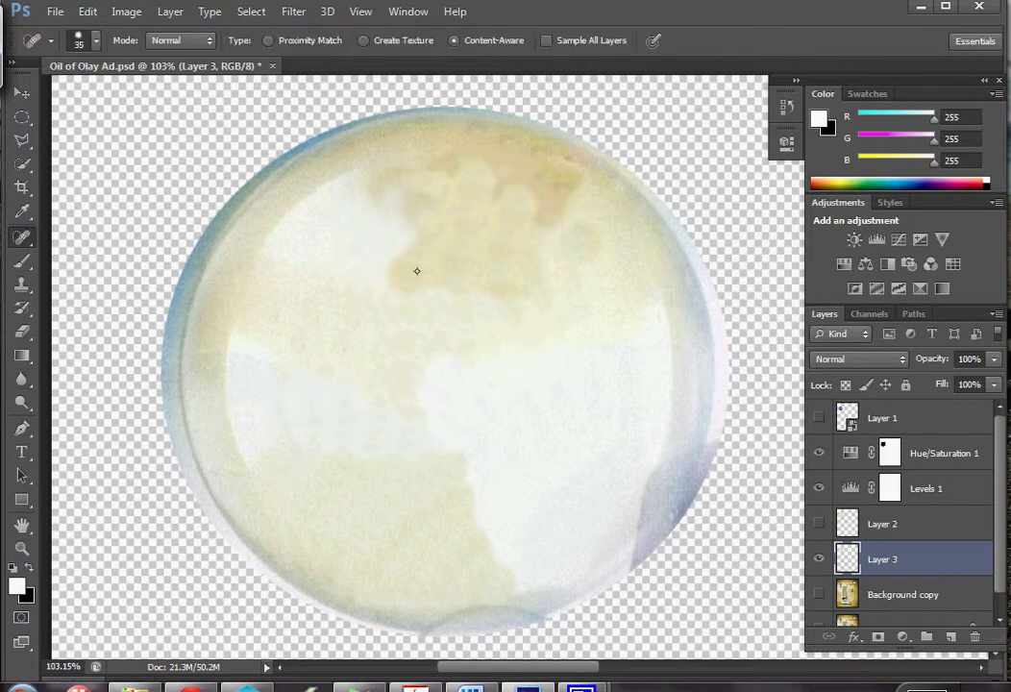
mouse_move(374, 193)
mouse_down()
mouse_move(419, 210)
mouse_move(390, 287)
mouse_move(424, 293)
mouse_up()
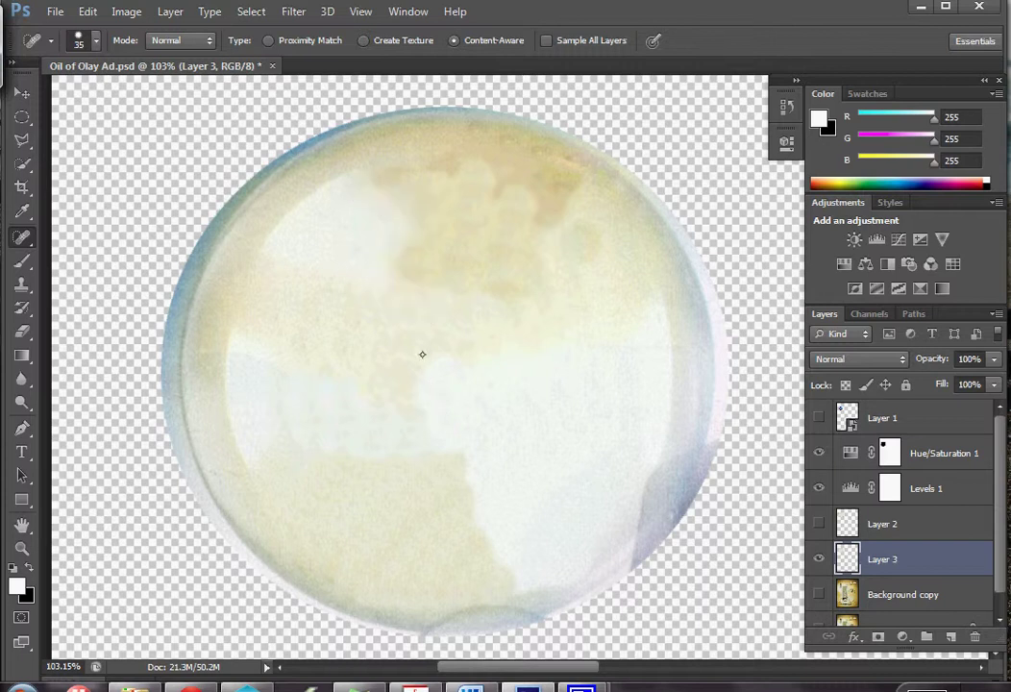
mouse_move(420, 175)
mouse_down()
mouse_move(483, 168)
mouse_move(496, 200)
mouse_move(521, 194)
mouse_move(569, 254)
mouse_up()
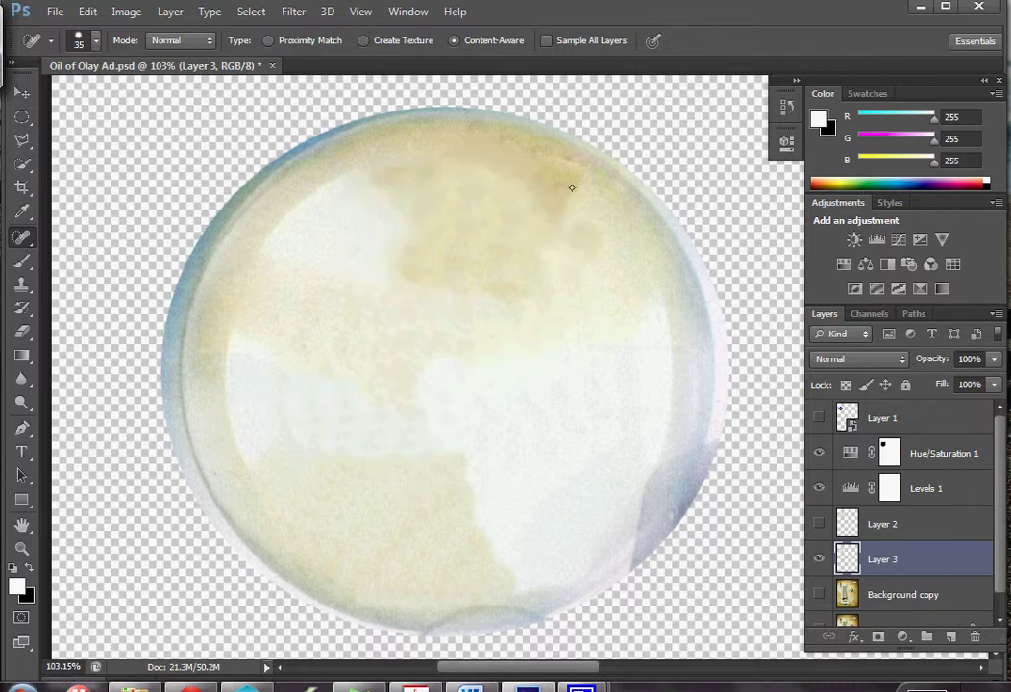
drag(579, 175, 549, 258)
mouse_move(581, 219)
mouse_down()
mouse_move(604, 254)
mouse_move(543, 305)
mouse_move(461, 289)
mouse_move(404, 299)
mouse_up()
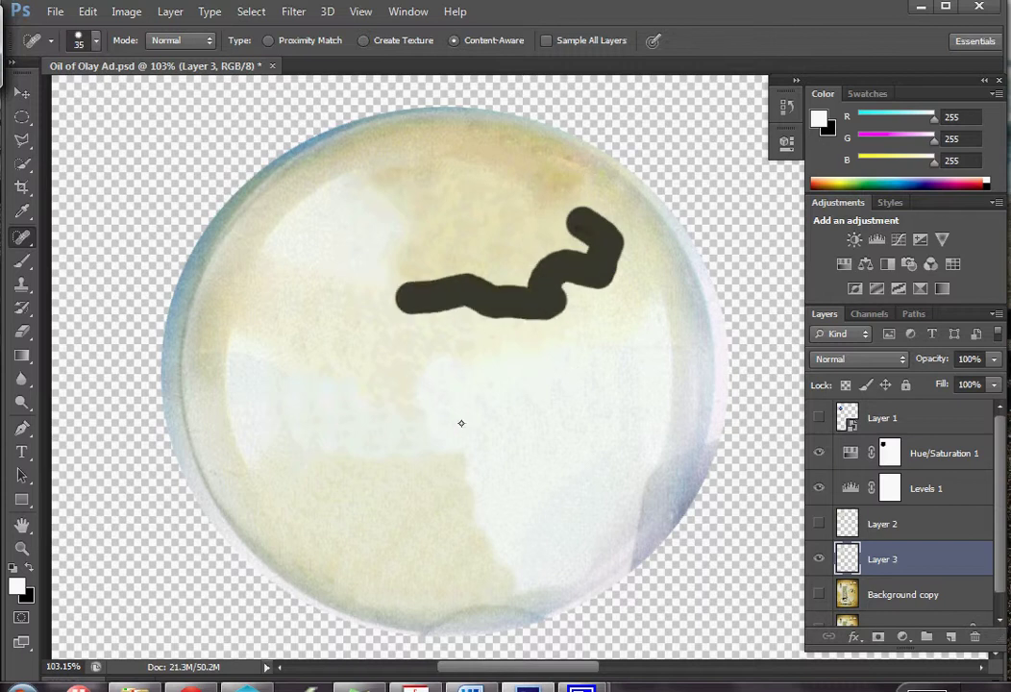
- Heal the visible patch edges across the bubble's center and around its lower cream area with the Spot Healing Brush
mouse_move(449, 352)
mouse_down()
mouse_move(418, 370)
mouse_move(419, 418)
mouse_up()
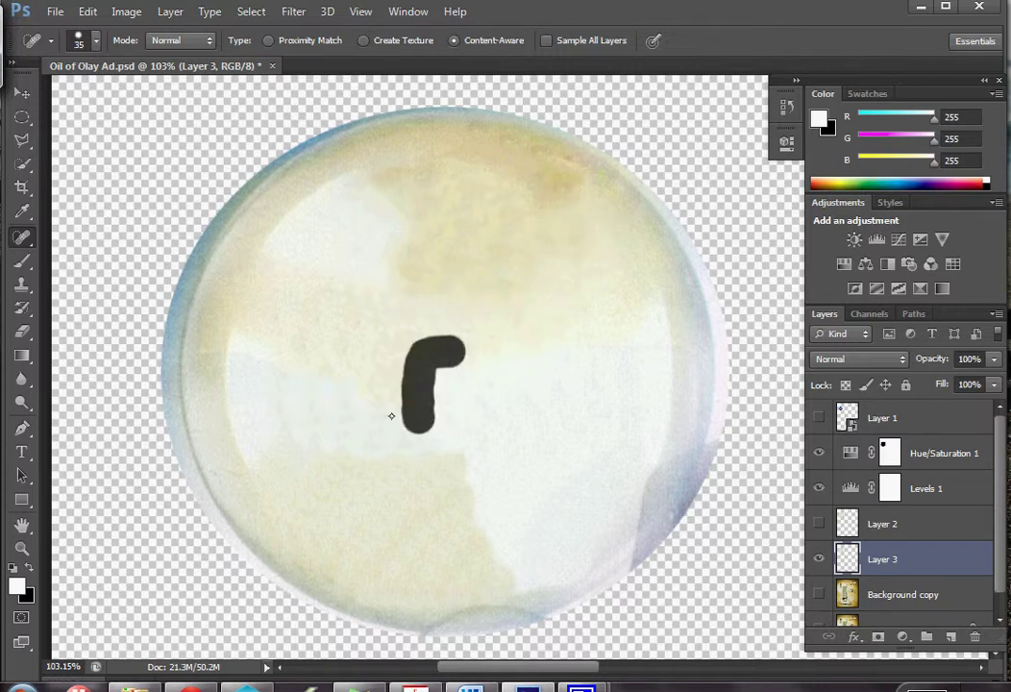
mouse_move(332, 383)
mouse_down()
mouse_move(441, 427)
mouse_move(428, 383)
mouse_move(505, 362)
mouse_move(567, 381)
mouse_up()
mouse_move(293, 461)
mouse_down()
mouse_move(472, 475)
mouse_move(523, 577)
mouse_move(475, 398)
mouse_move(514, 575)
mouse_up()
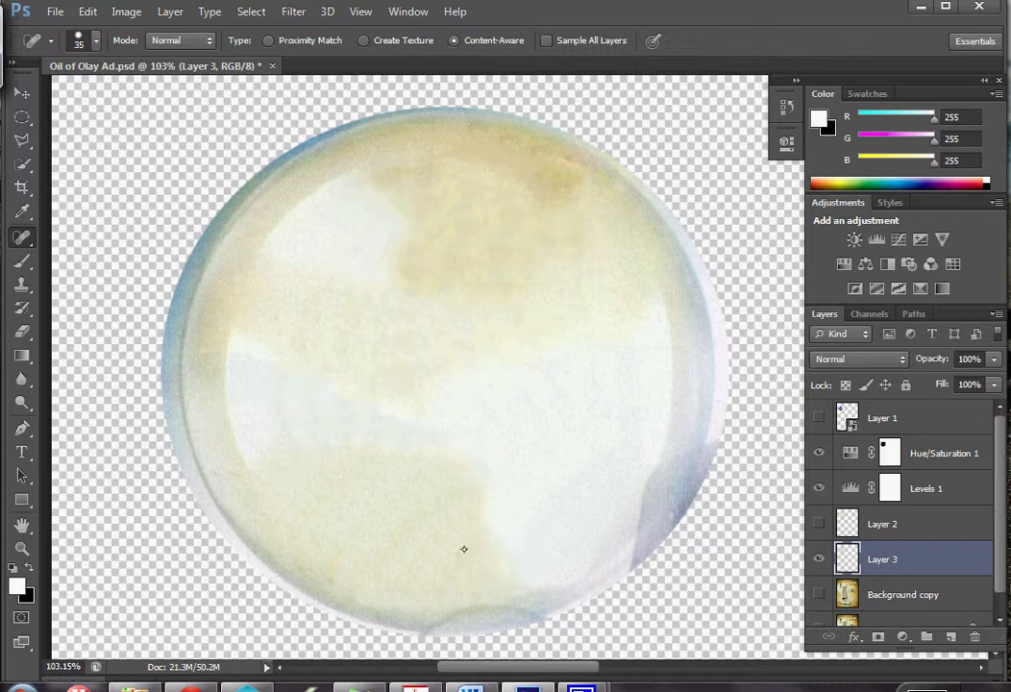
- Smudge the edges of the lower and upper cream patches into the pale areas with a 45 px brush at 50% strength
click(22, 378)
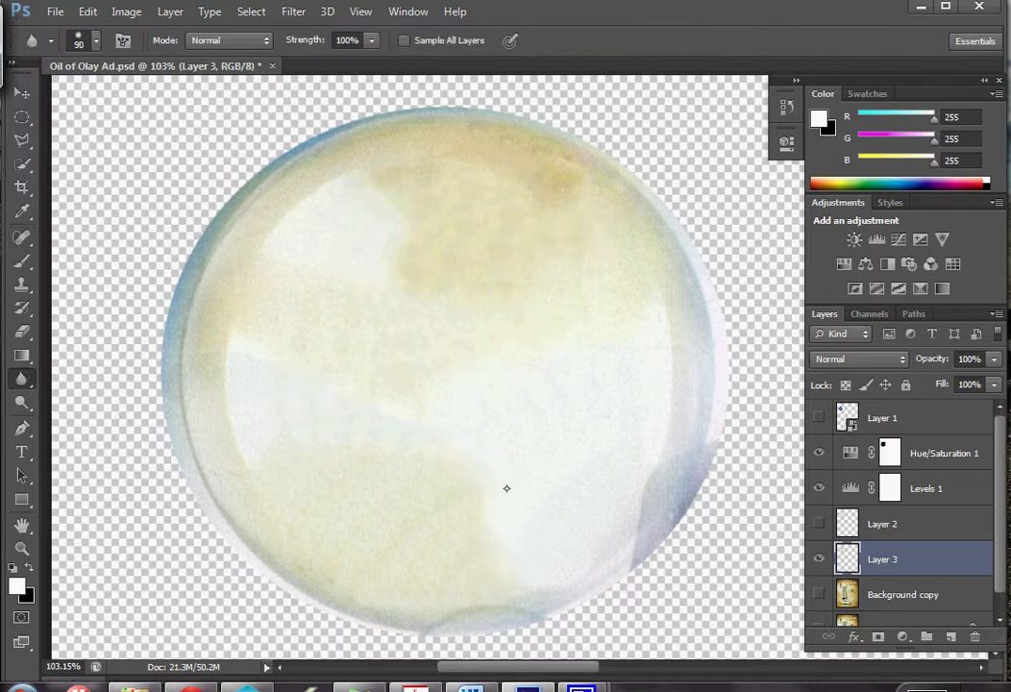
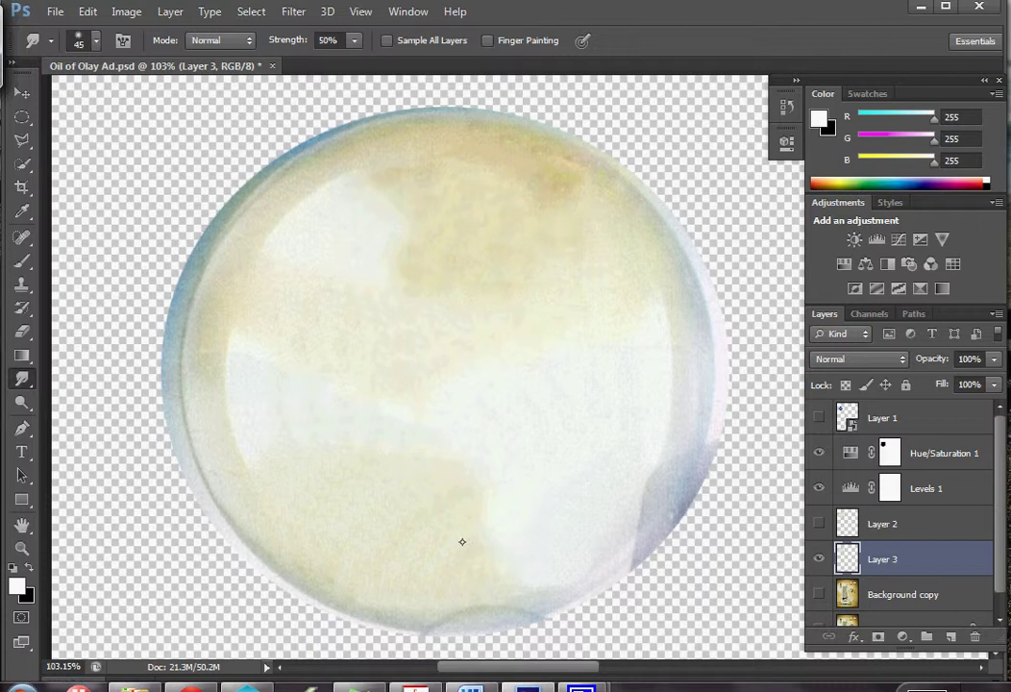
mouse_move(518, 513)
mouse_down()
mouse_move(525, 552)
mouse_move(462, 563)
mouse_move(532, 524)
mouse_move(519, 571)
mouse_move(481, 581)
mouse_move(558, 532)
mouse_move(484, 564)
mouse_up()
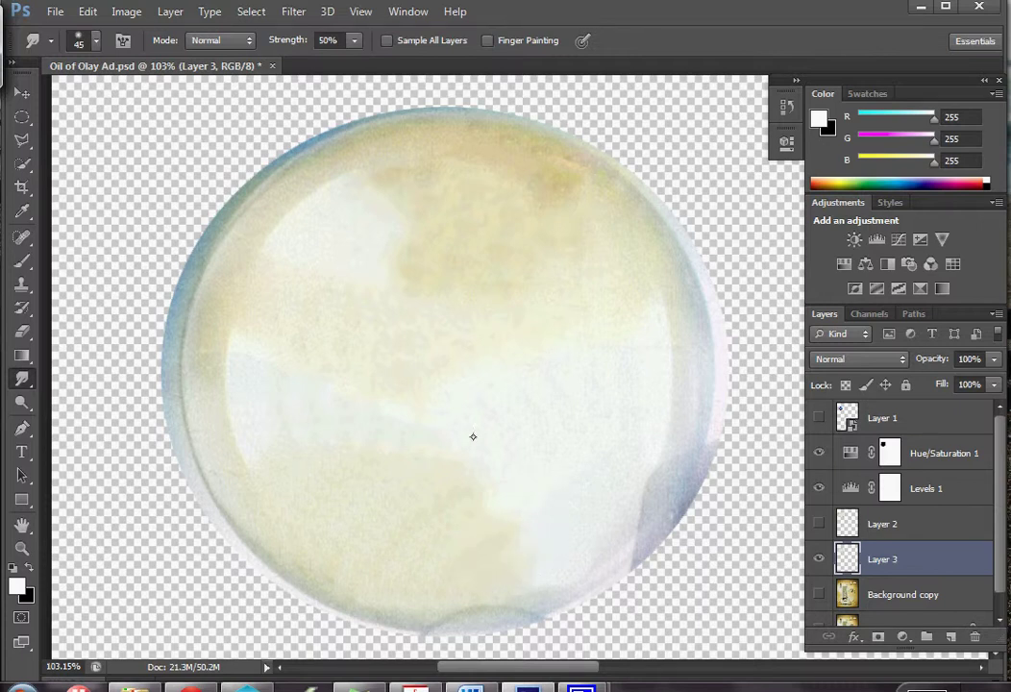
drag(421, 260, 371, 320)
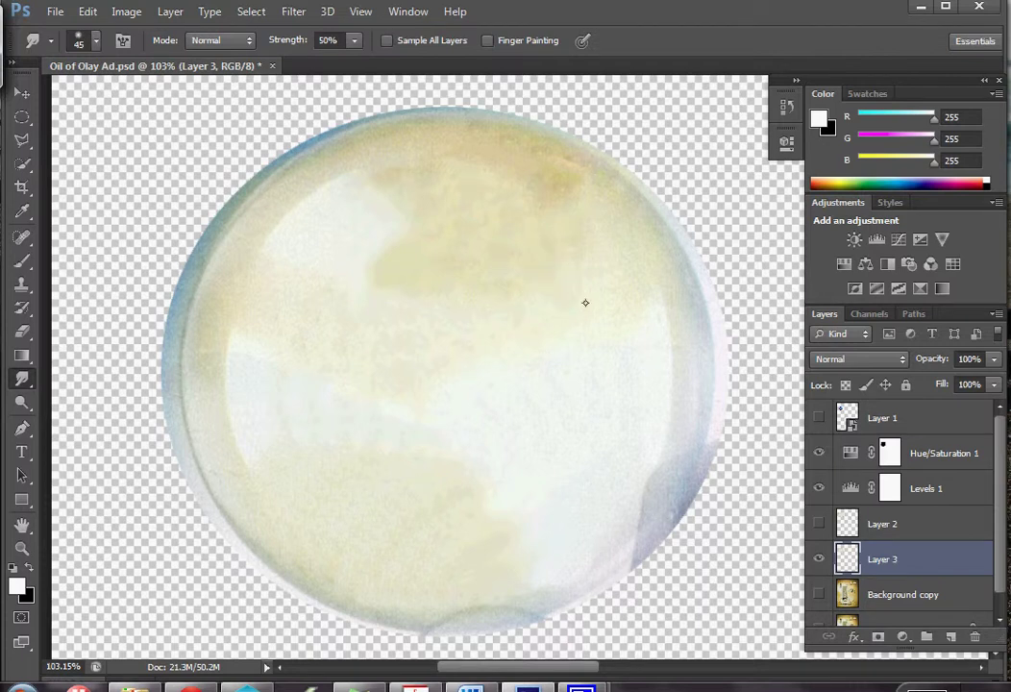
- Lighten the tan patches in the upper and middle bubble using the Dodge tool at 65 px, Midtones range and 50% exposure
scroll(585, 303, up, 5)
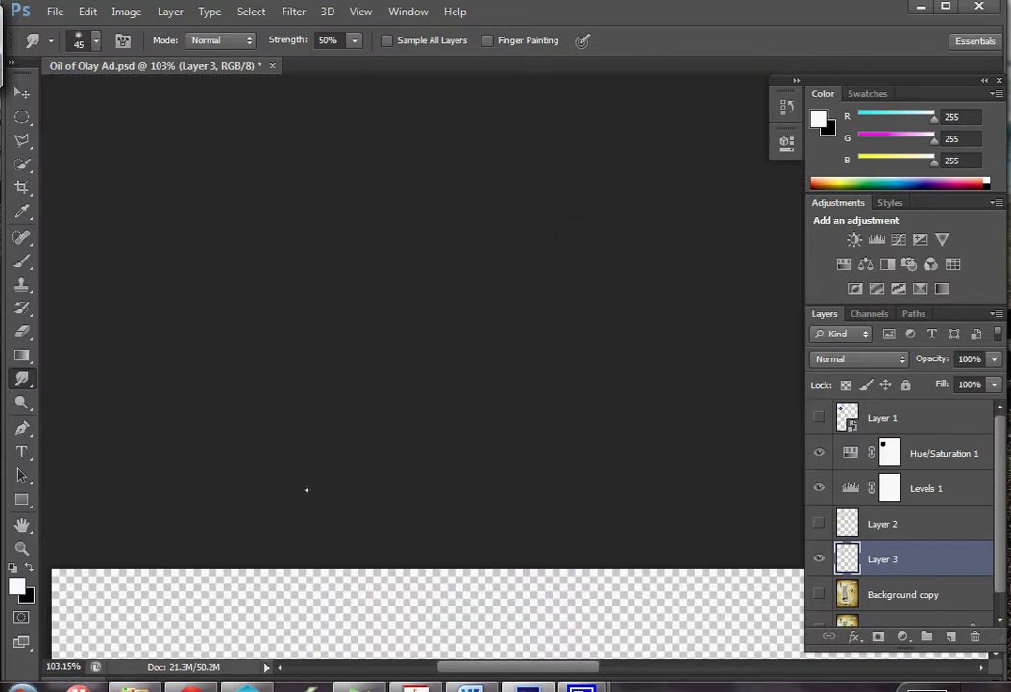
click(23, 548)
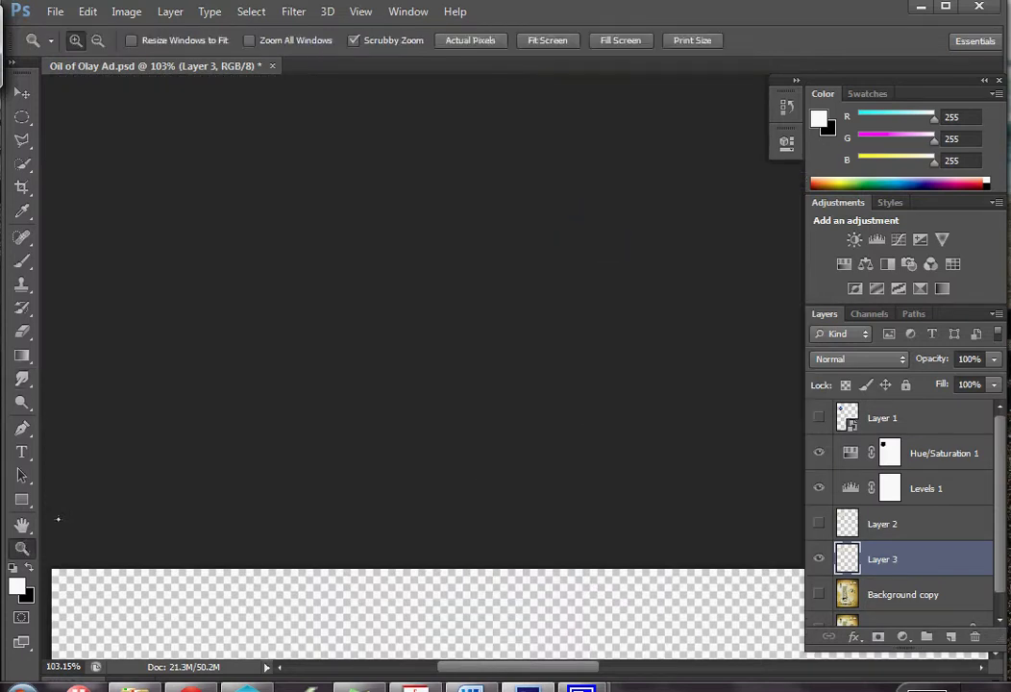
click(538, 40)
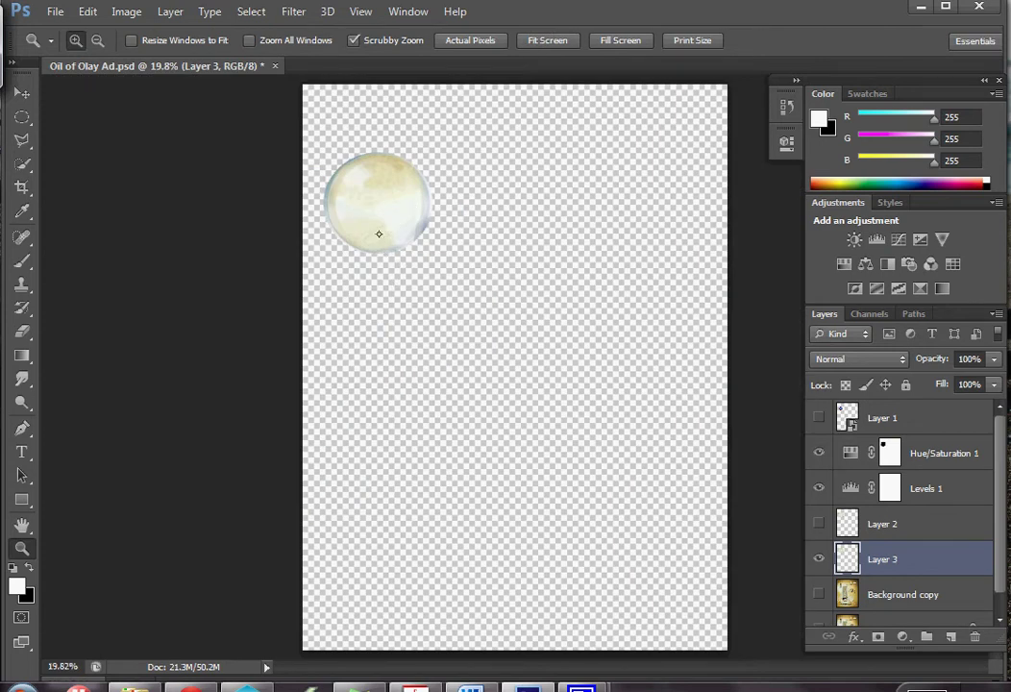
drag(377, 212, 406, 429)
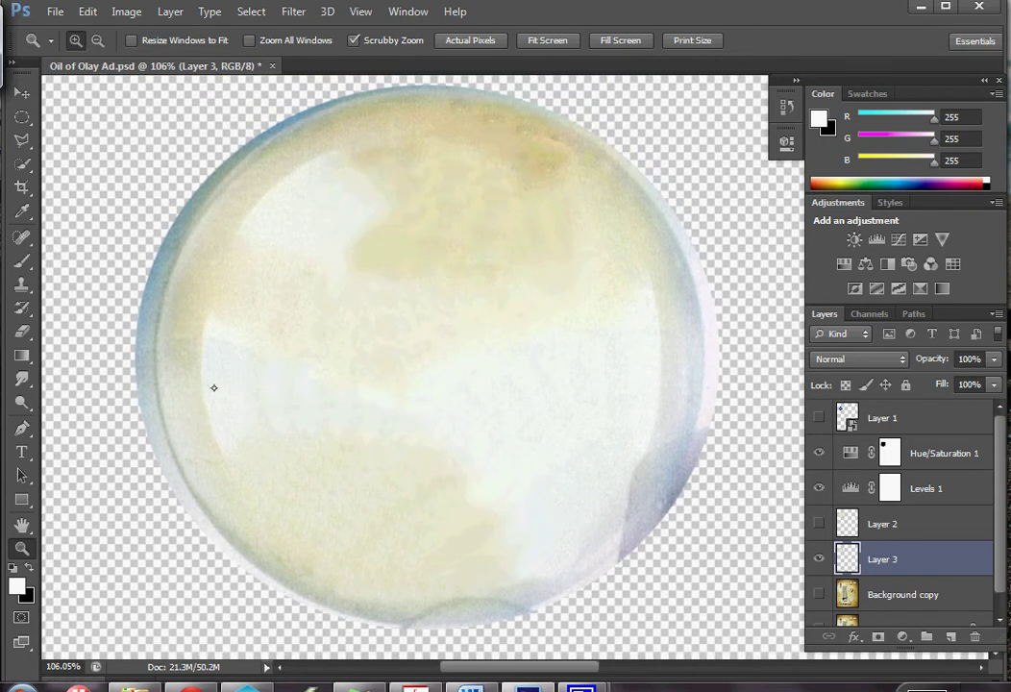
click(22, 404)
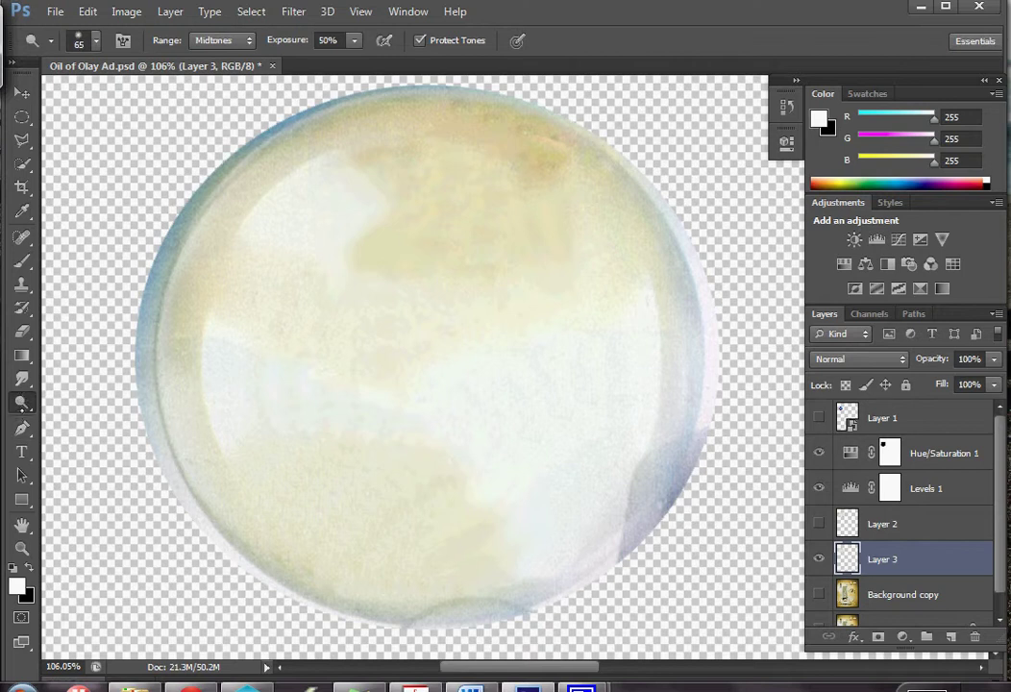
click(26, 410)
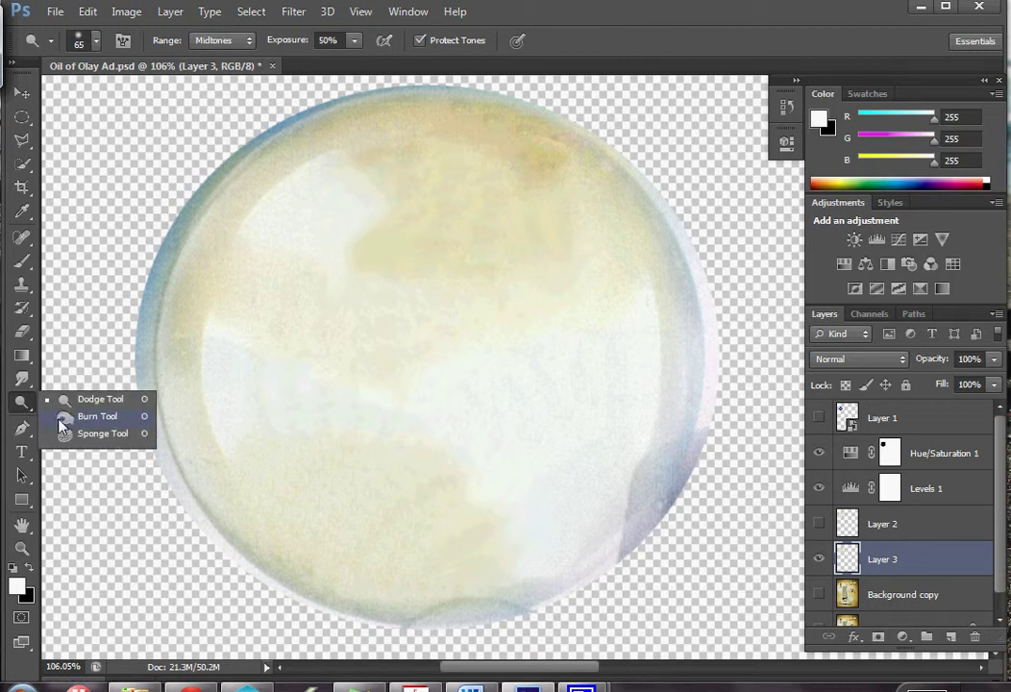
click(61, 418)
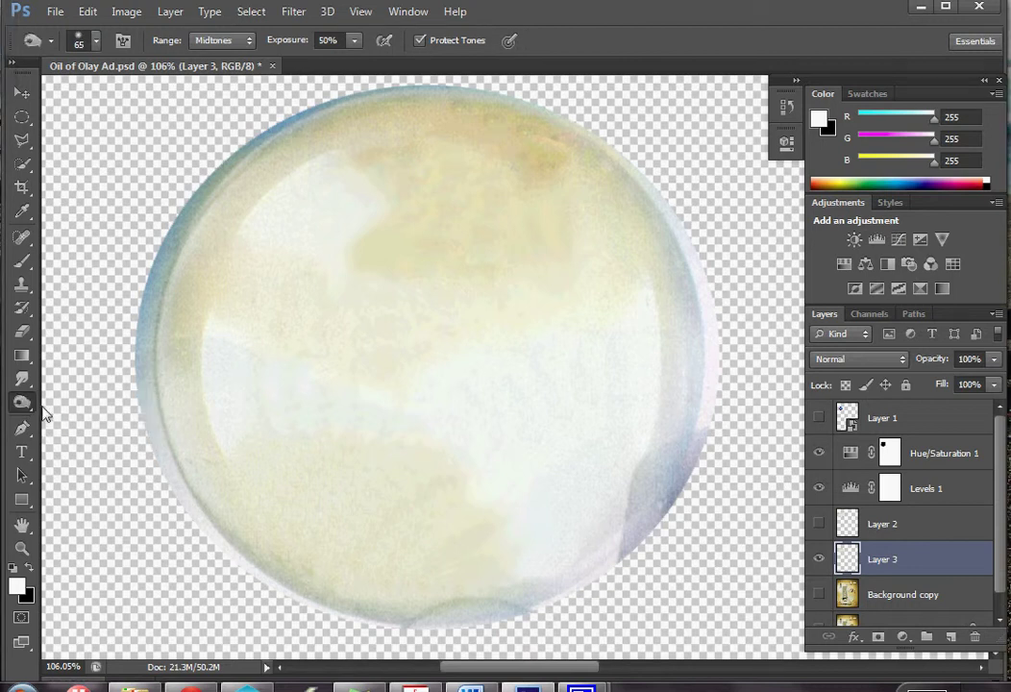
click(19, 402)
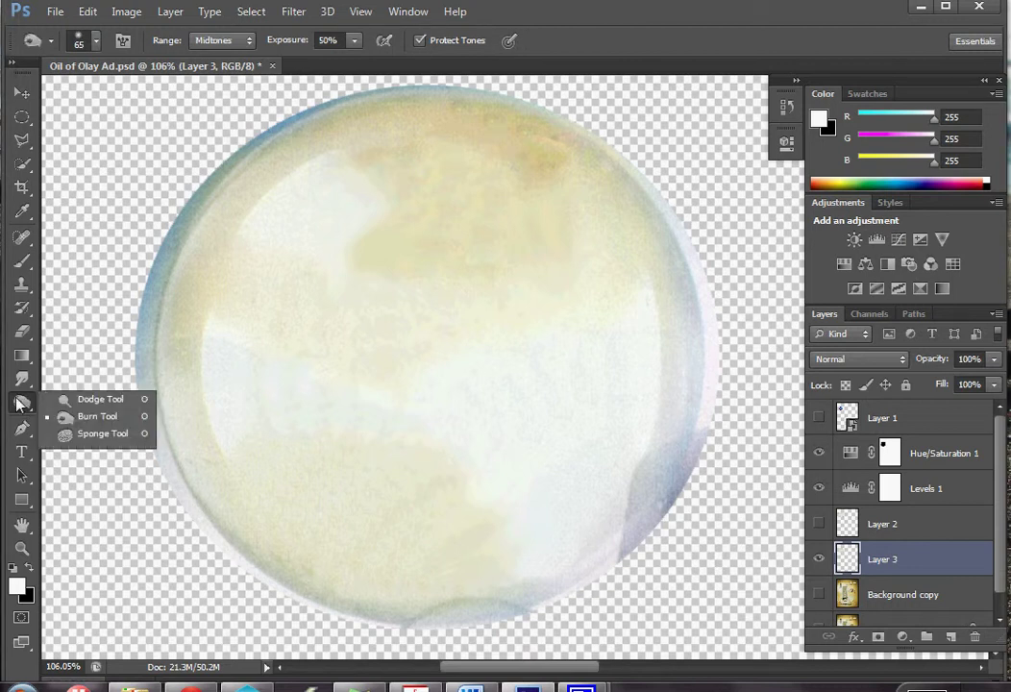
click(67, 399)
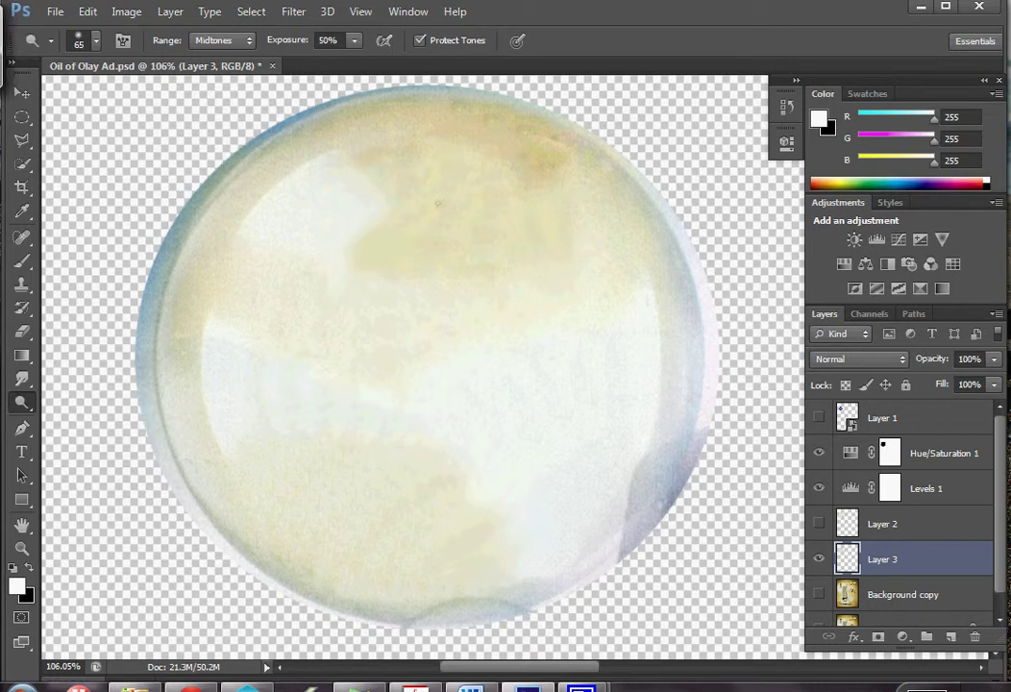
mouse_move(446, 180)
mouse_down()
mouse_move(411, 167)
mouse_move(395, 181)
mouse_move(424, 180)
mouse_move(414, 222)
mouse_move(385, 245)
mouse_move(462, 237)
mouse_move(355, 254)
mouse_move(462, 254)
mouse_move(482, 214)
mouse_move(441, 149)
mouse_move(531, 196)
mouse_move(455, 268)
mouse_move(505, 232)
mouse_move(557, 228)
mouse_move(516, 168)
mouse_move(547, 178)
mouse_move(556, 231)
mouse_move(493, 255)
mouse_move(469, 284)
mouse_move(539, 152)
mouse_move(399, 173)
mouse_move(362, 167)
mouse_move(360, 155)
mouse_move(373, 195)
mouse_up()
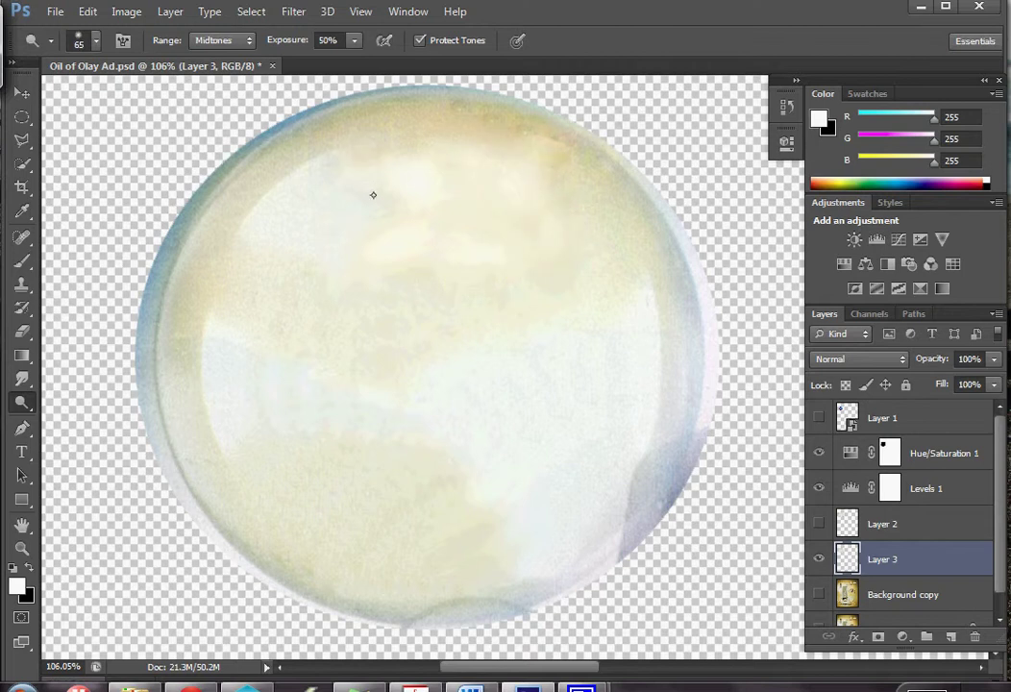
mouse_move(290, 398)
mouse_down()
mouse_move(281, 353)
mouse_move(382, 313)
mouse_move(320, 336)
mouse_move(279, 298)
mouse_move(259, 304)
mouse_move(358, 323)
mouse_move(472, 283)
mouse_move(399, 350)
mouse_up()
scroll(399, 349, up, 10)
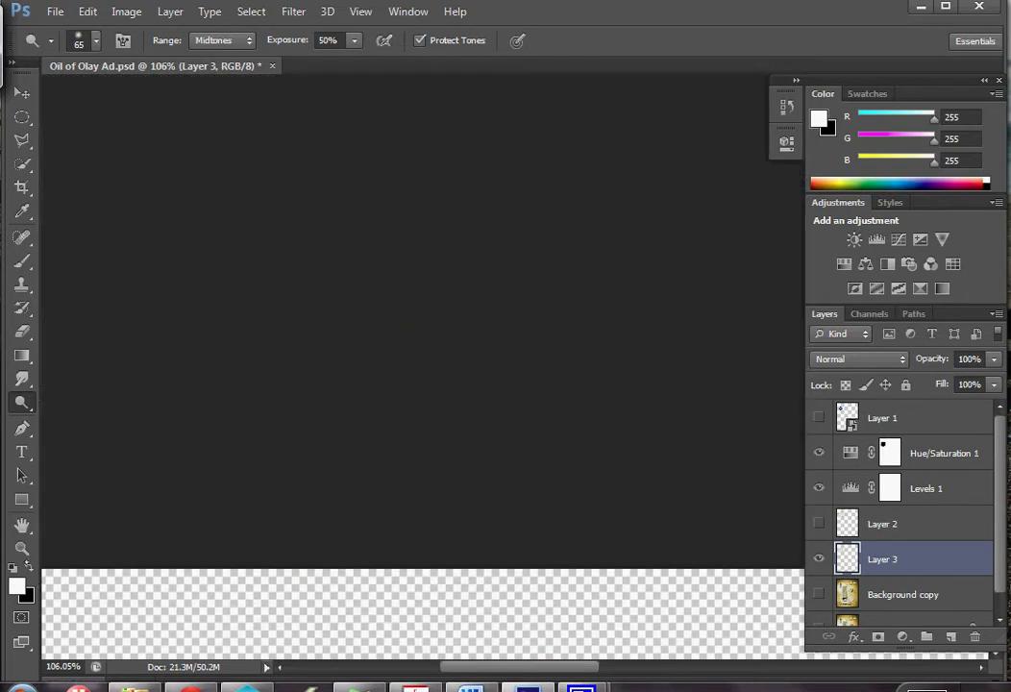
- Lighten the tan patch in the lower part of the bubble with the Dodge tool at 65 px, Midtones and 50% exposure
key(z)
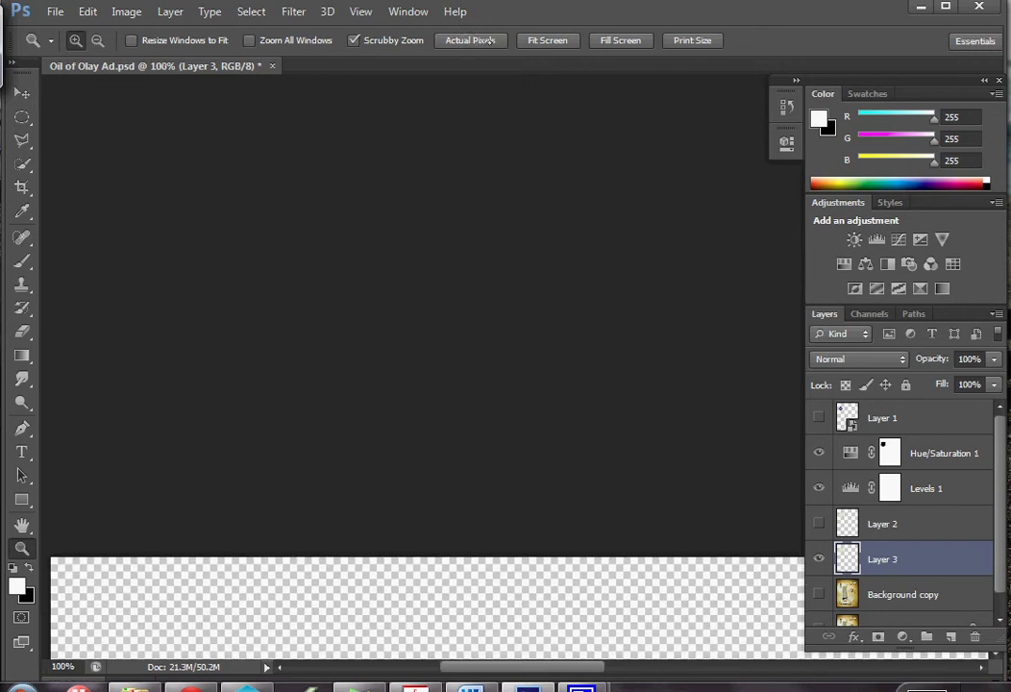
click(534, 41)
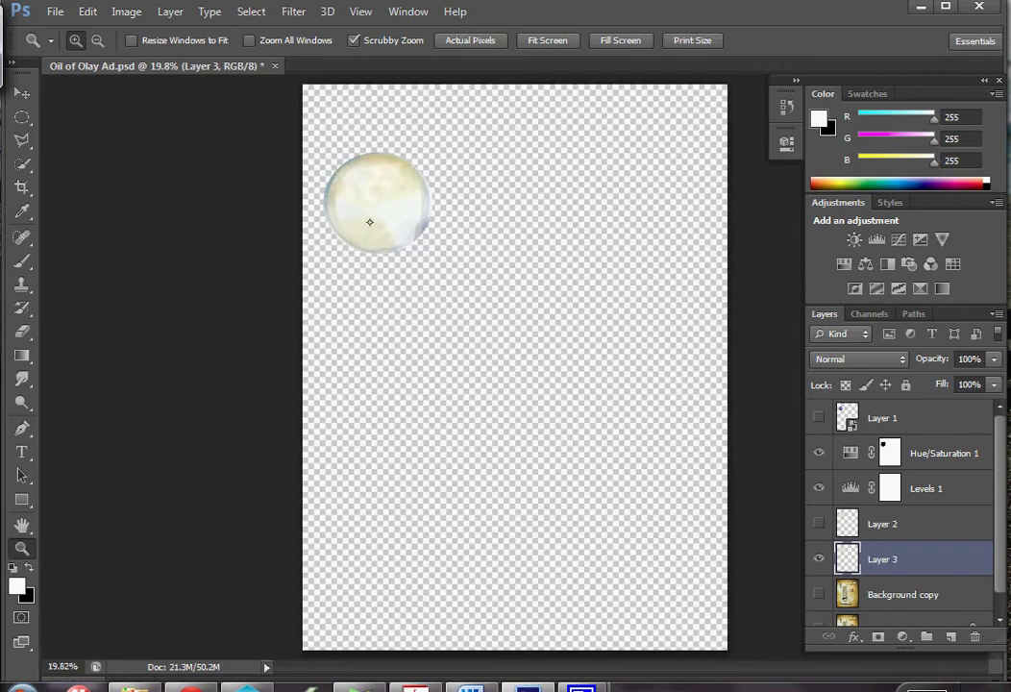
drag(385, 226, 482, 258)
drag(382, 227, 404, 484)
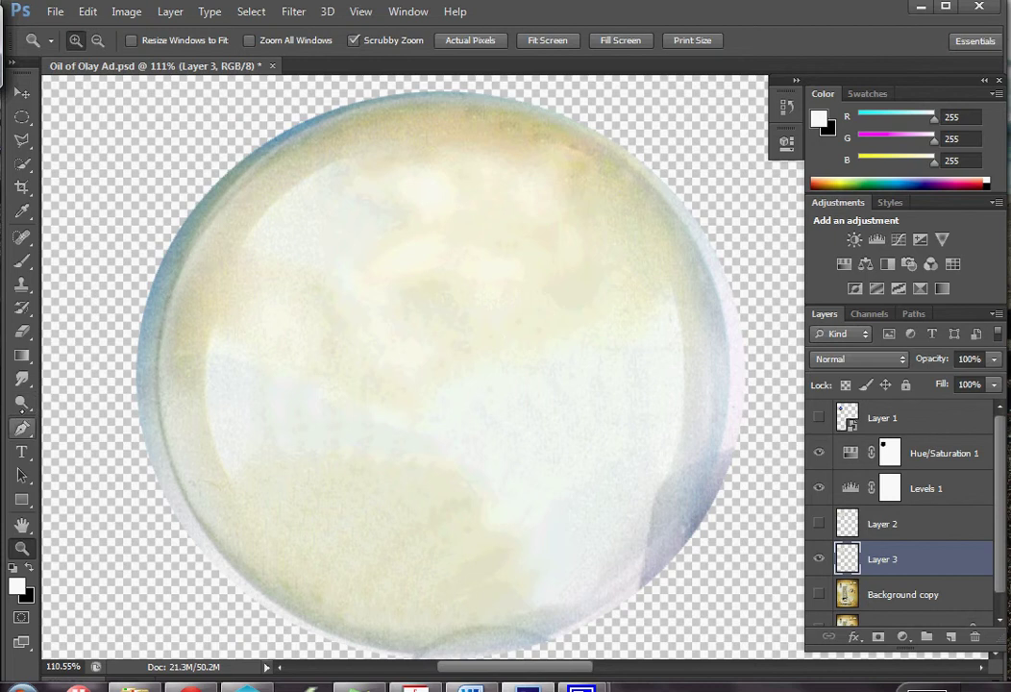
click(22, 404)
drag(392, 506, 321, 510)
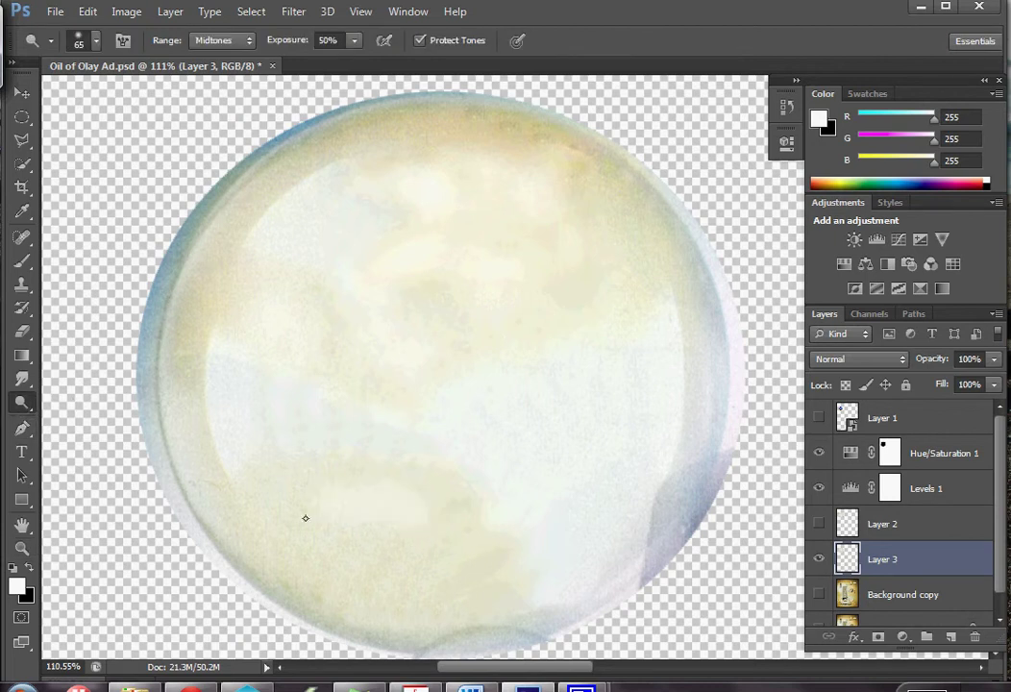
drag(429, 491, 329, 506)
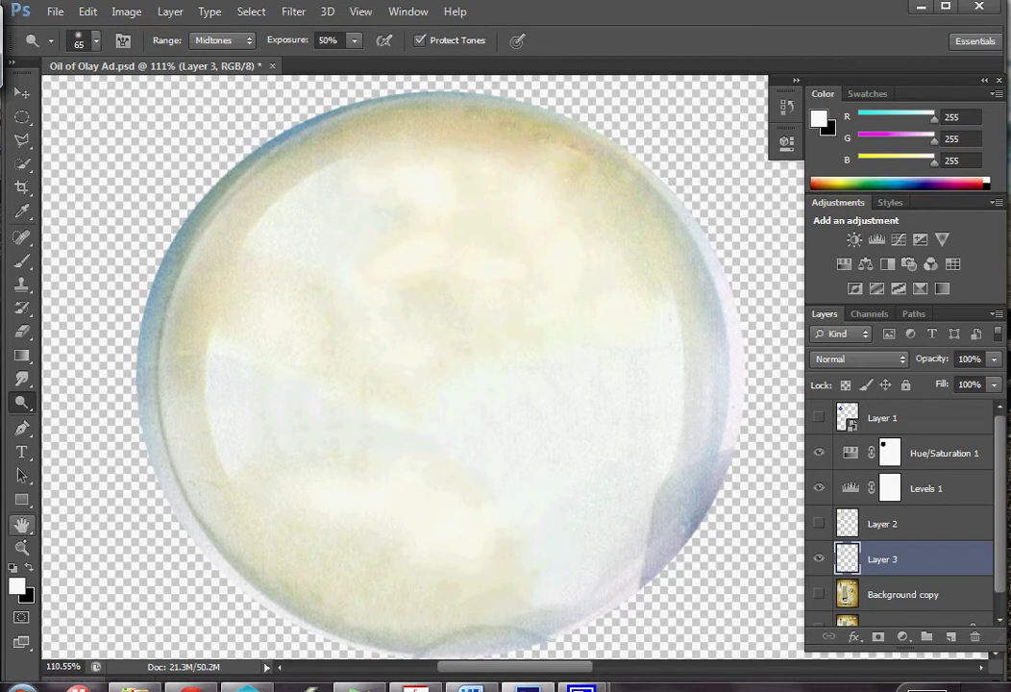
- Show the Background copy and Layer 1 to view the swim-cap head in the cleaned bubble within the whole ad
key(z)
click(552, 39)
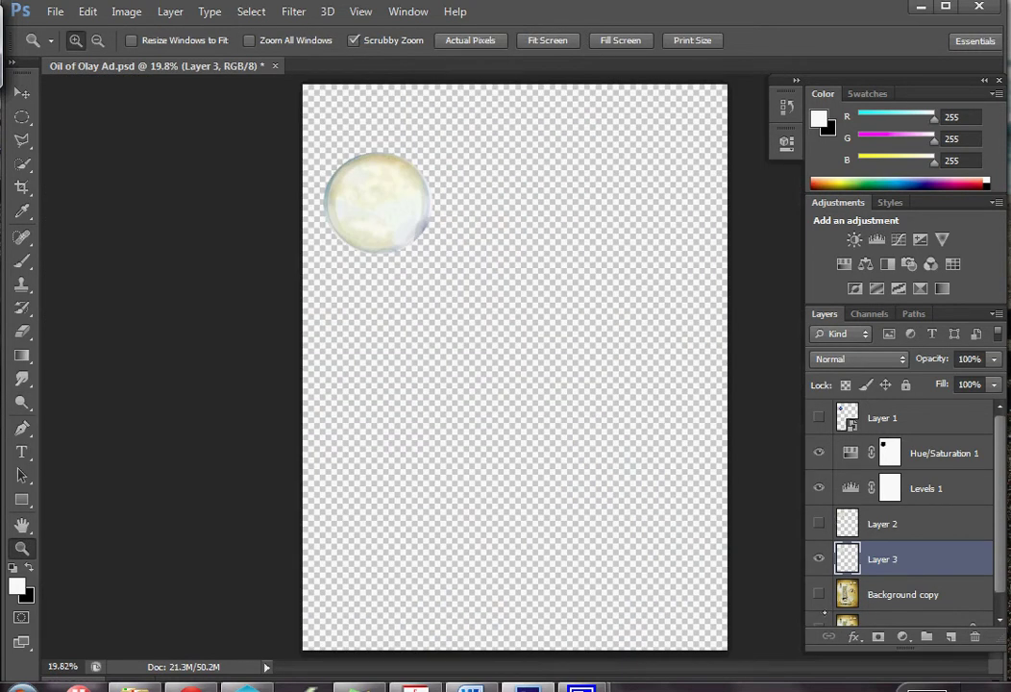
click(819, 595)
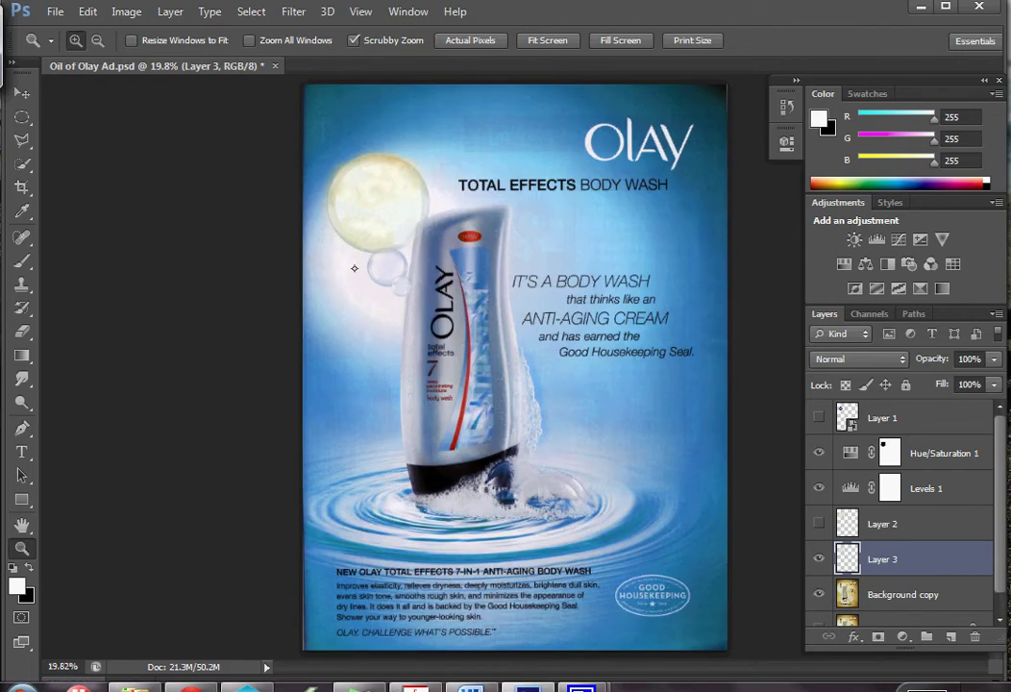
click(819, 418)
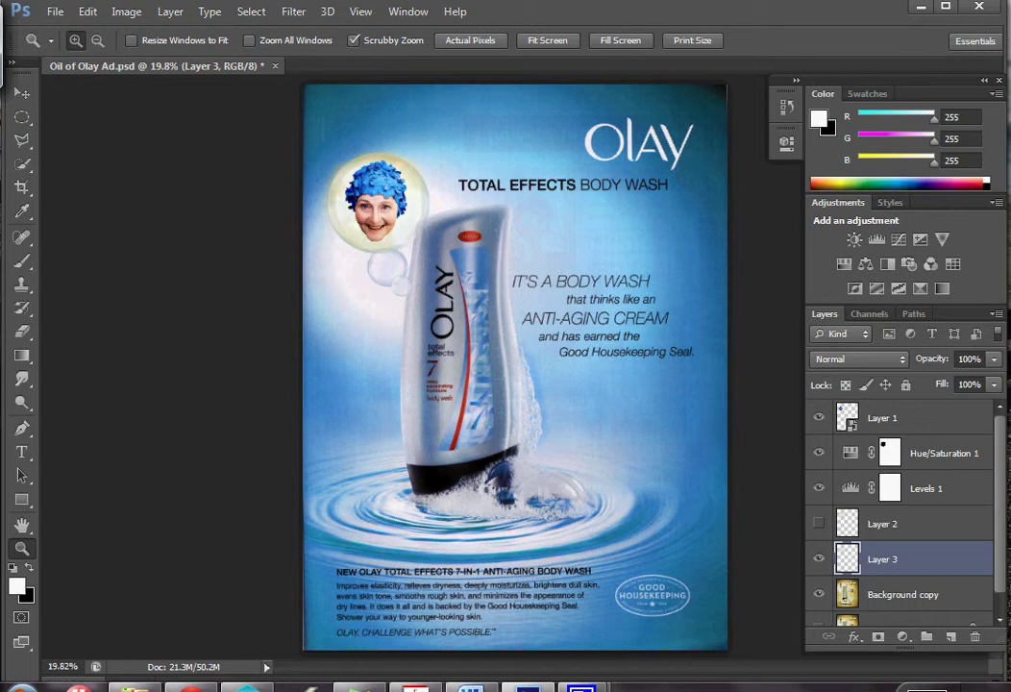
- Select a rectangle around the word "EFFECTS" on the Background copy layer and copy it to a new layer
drag(497, 207, 233, 380)
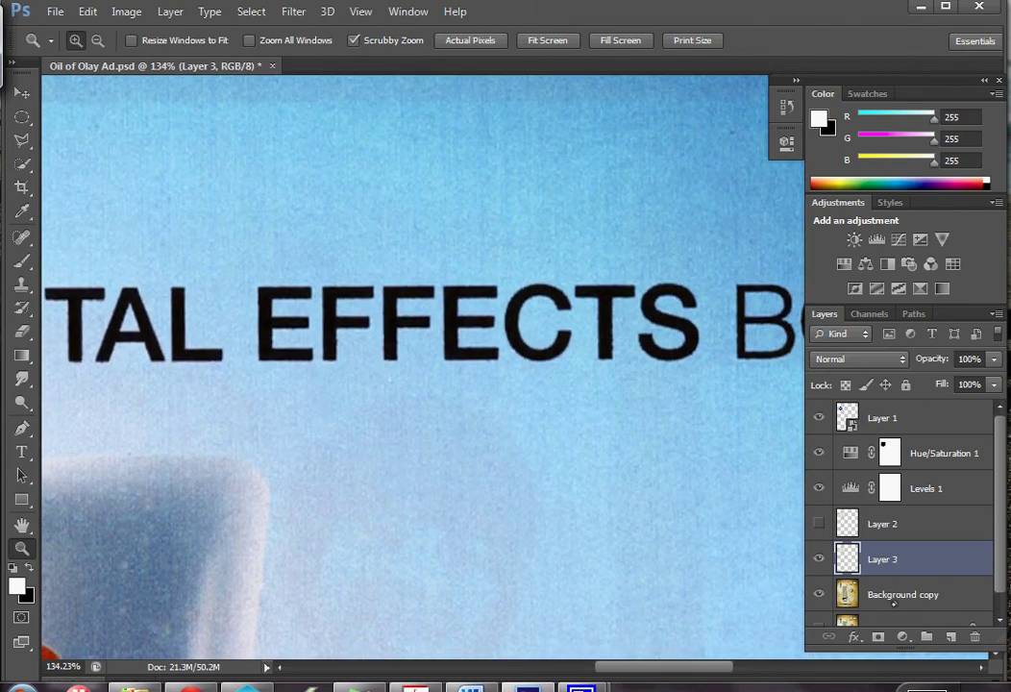
click(897, 595)
click(22, 119)
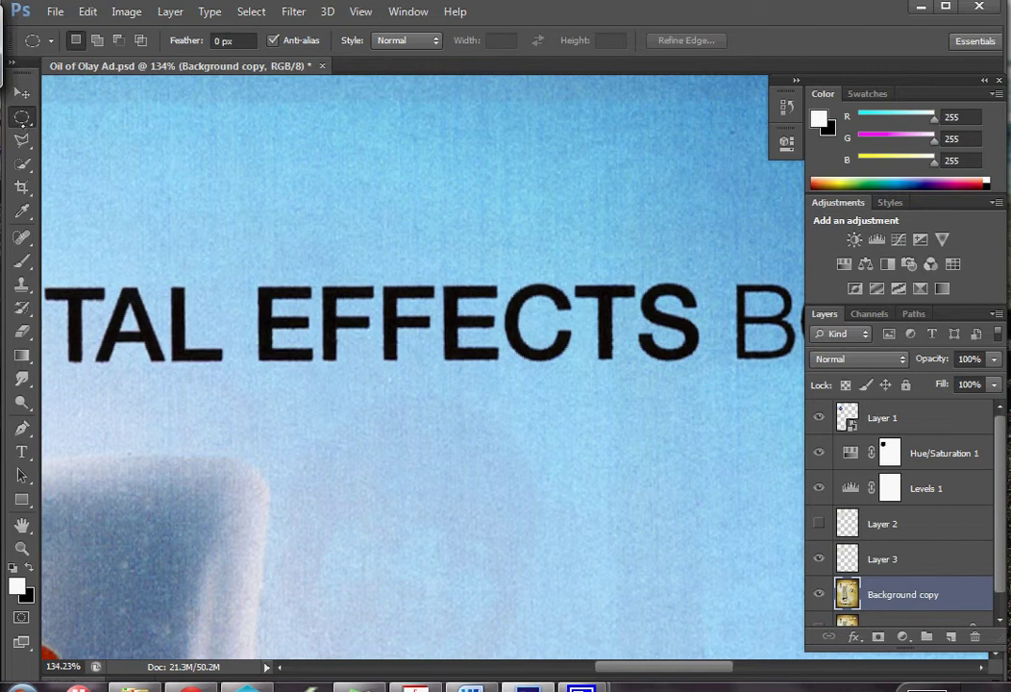
right_click(21, 116)
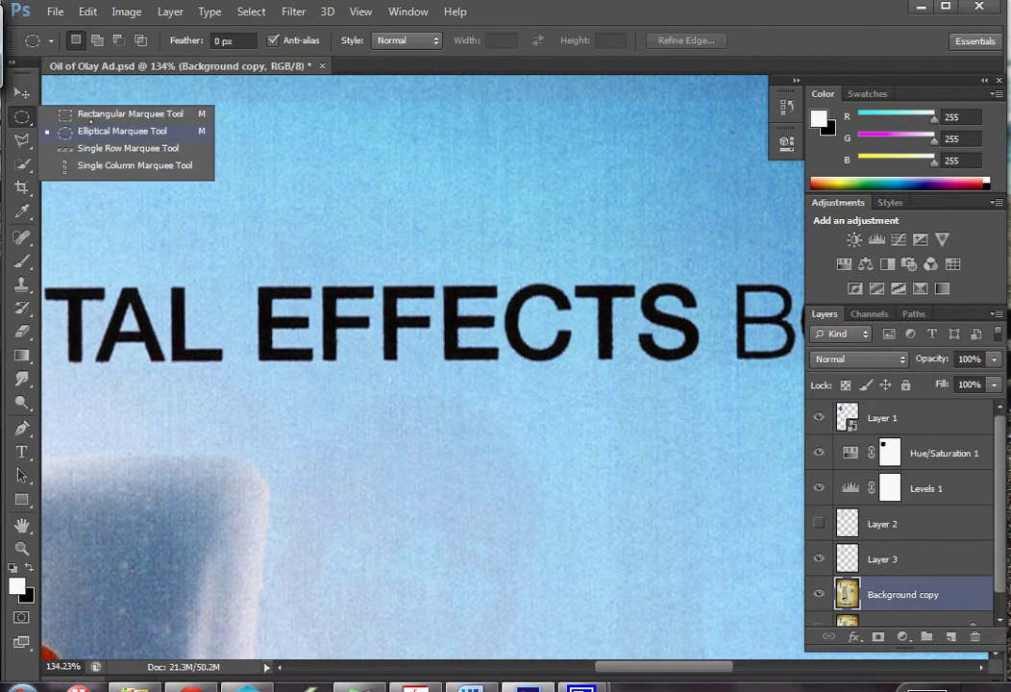
click(109, 109)
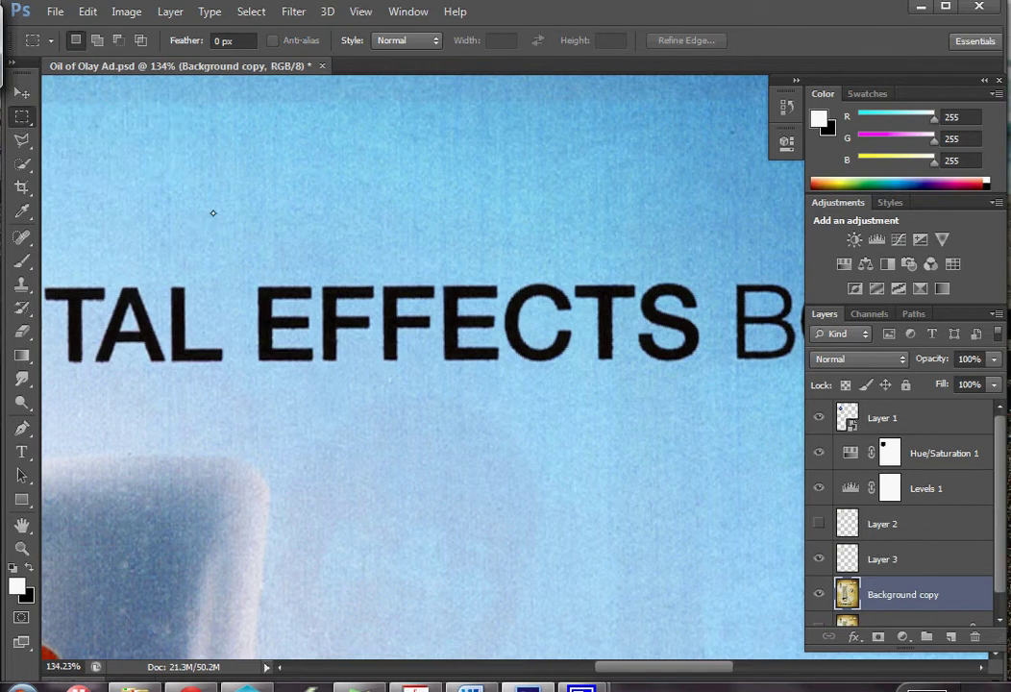
drag(226, 215, 732, 431)
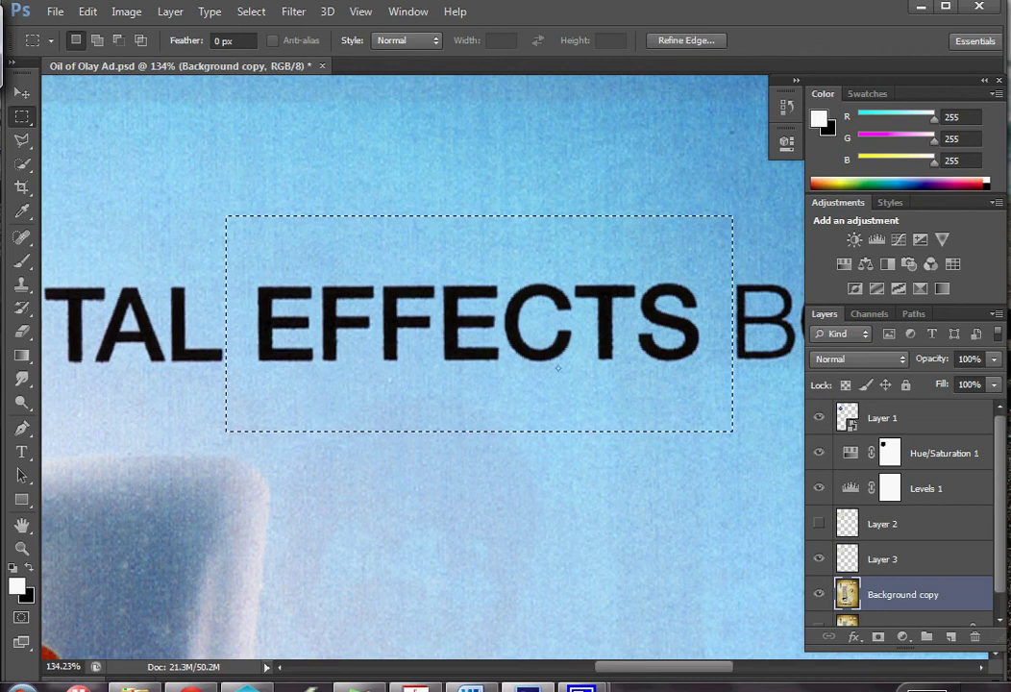
click(173, 12)
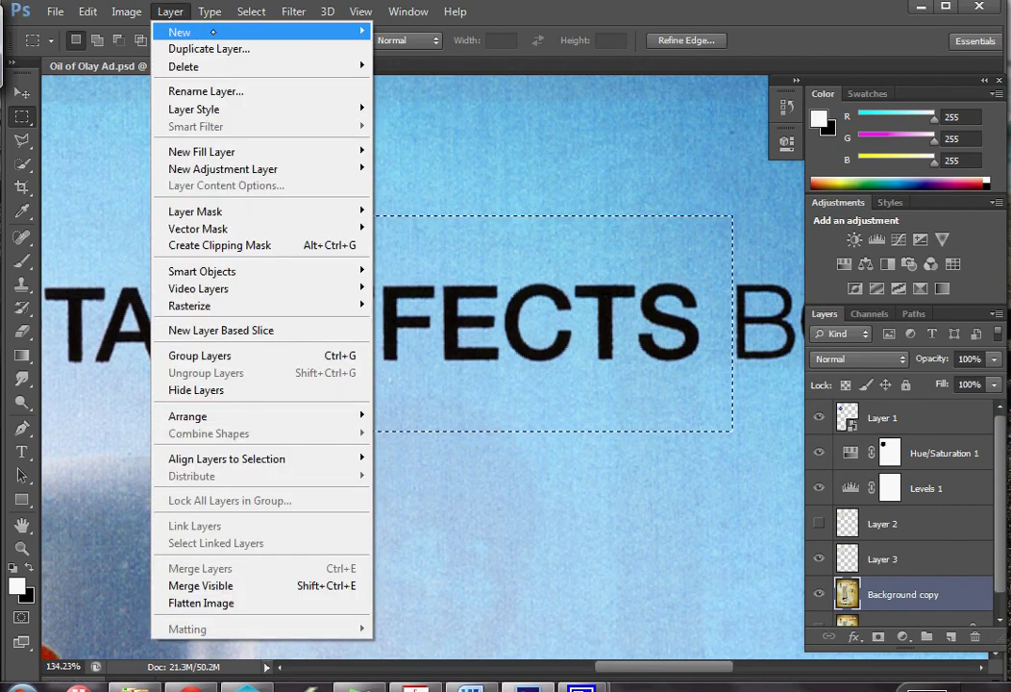
mouse_move(176, 29)
click(447, 110)
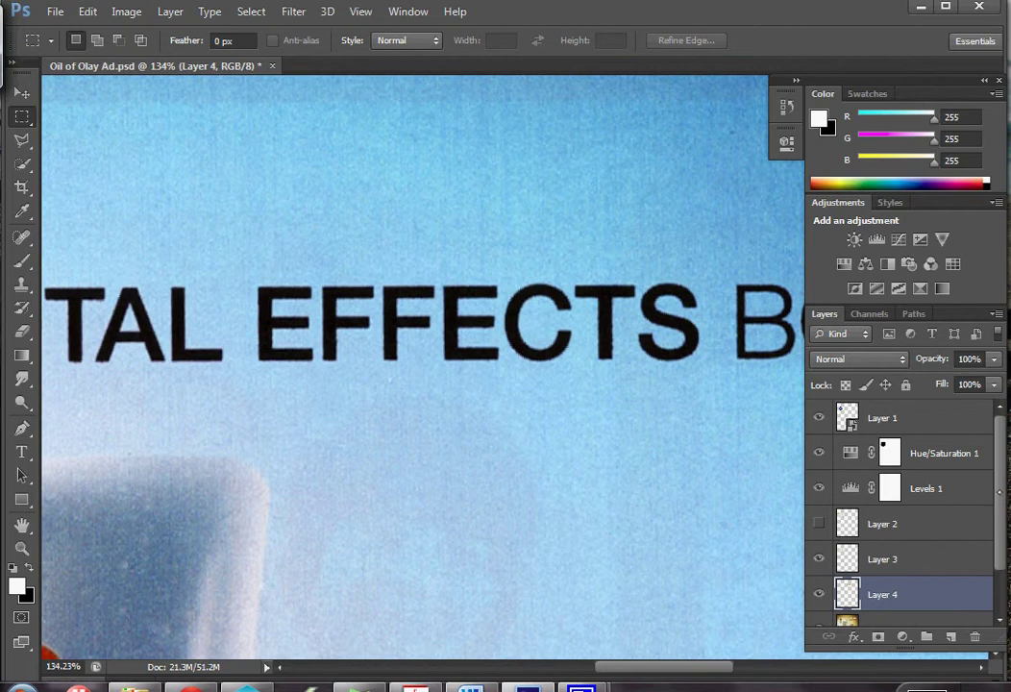
- Delete Layer 2 and hide the Background copy so the copied "EFFECTS" patch stands alone
scroll(920, 468, down, 2)
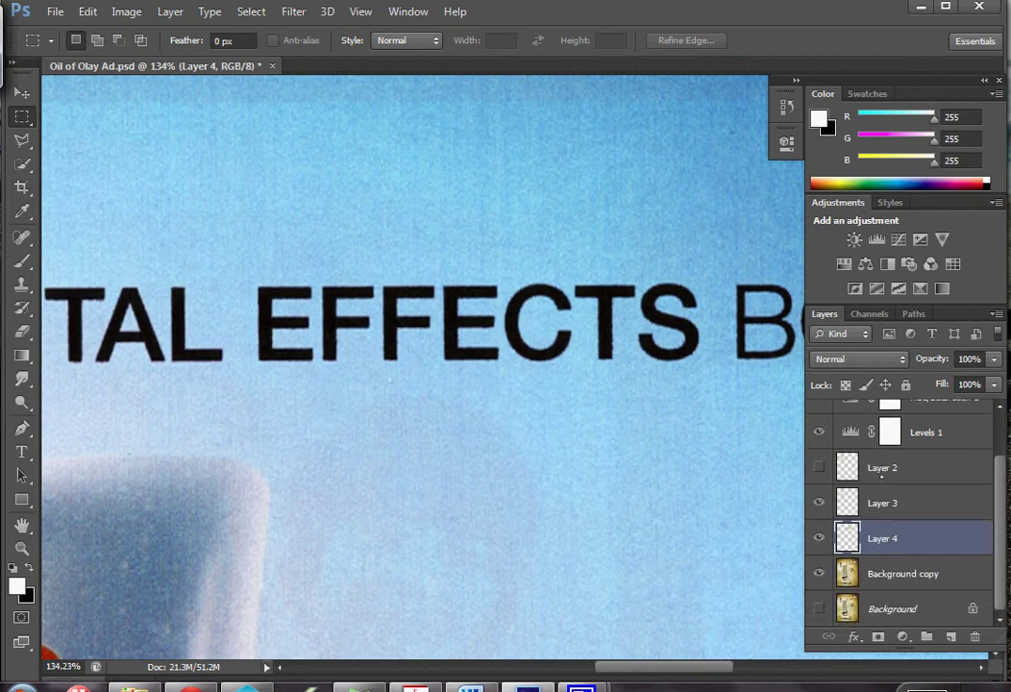
drag(881, 475, 974, 636)
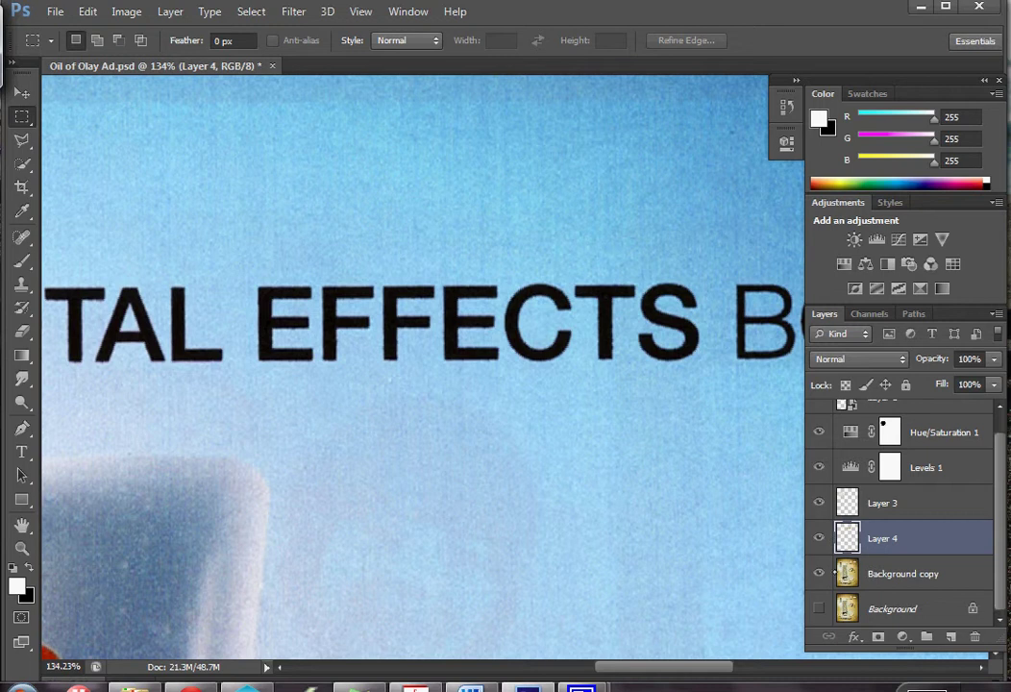
click(818, 573)
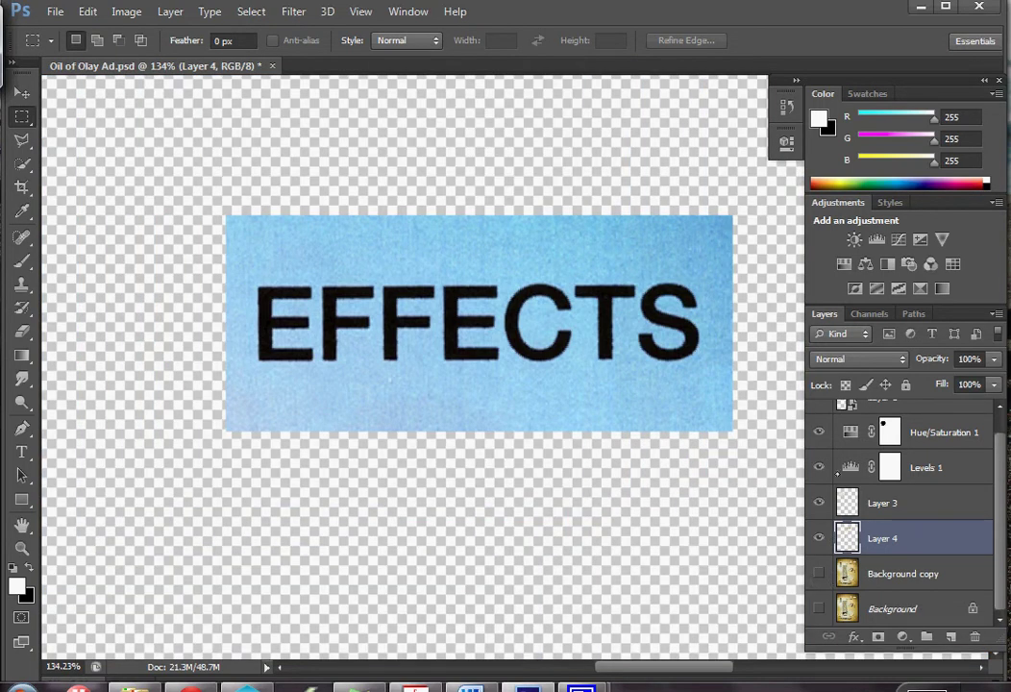
- Hide the Hue/Saturation 1 adjustment and clone background over the first E of "EFFECTS" with a 35 px Clone Stamp
click(23, 283)
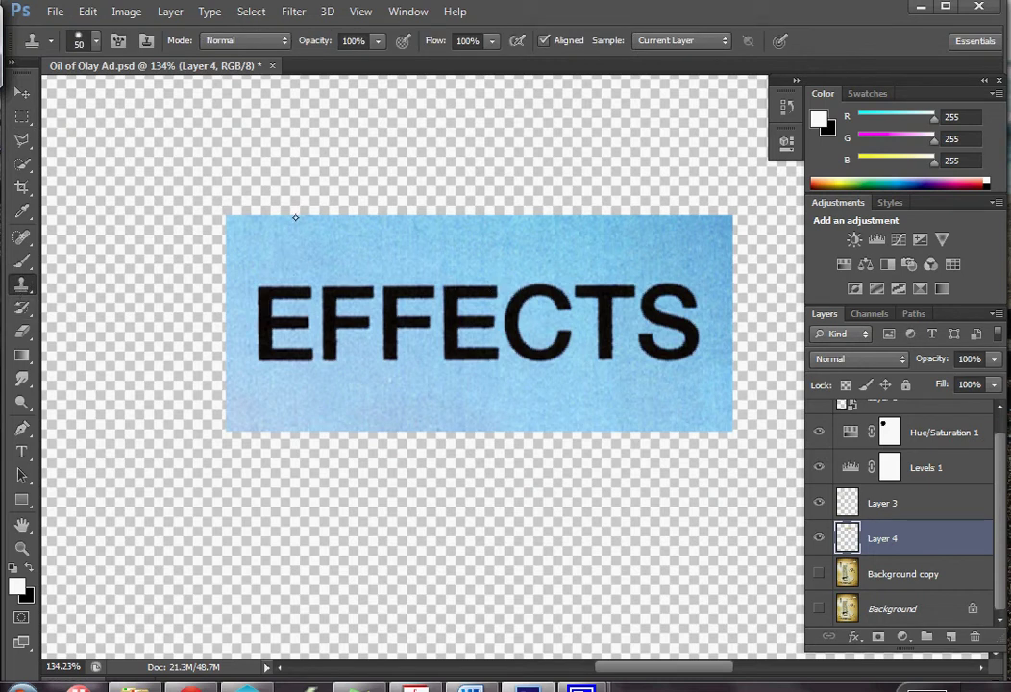
key(bracketleft)
key(bracketleft)
key(bracketleft)
alt+click(270, 295)
click(819, 432)
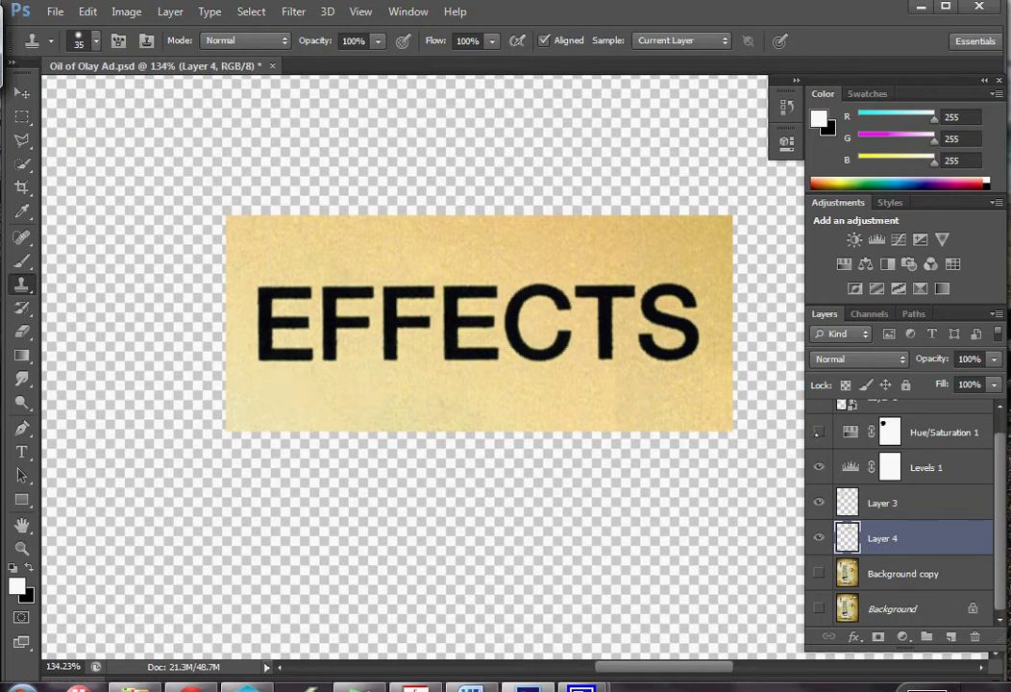
mouse_move(288, 369)
mouse_down()
mouse_move(265, 354)
mouse_move(270, 376)
mouse_move(260, 297)
mouse_up()
alt+click(266, 382)
alt+click(293, 387)
mouse_move(294, 357)
mouse_down()
mouse_move(295, 312)
mouse_move(295, 323)
mouse_move(306, 320)
mouse_move(288, 286)
mouse_move(309, 297)
mouse_move(285, 272)
mouse_move(327, 286)
mouse_up()
alt+click(311, 247)
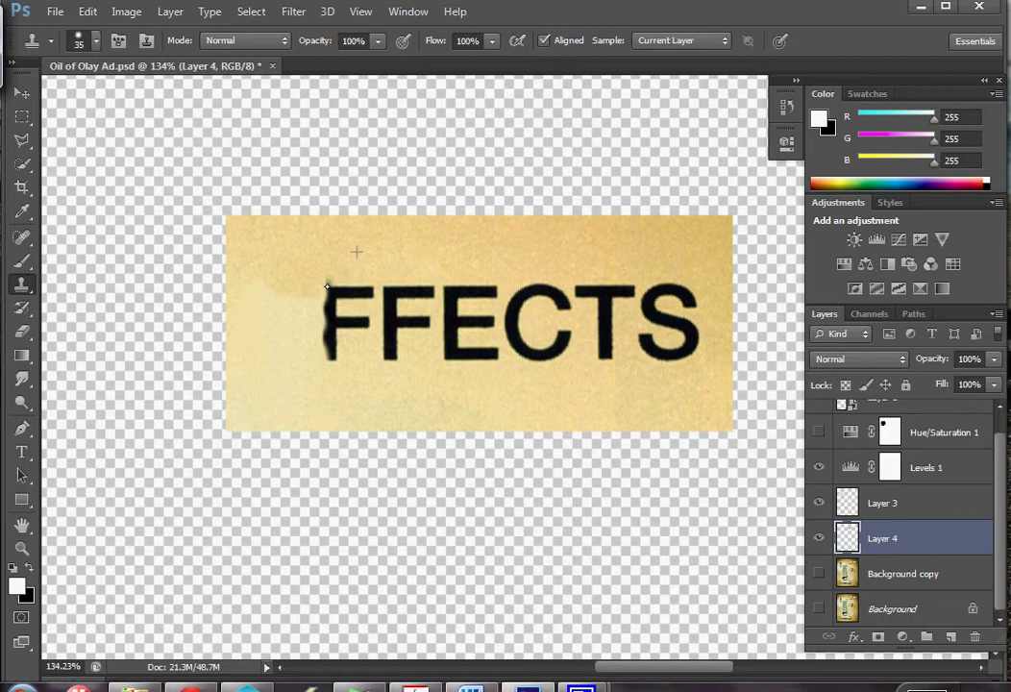
- Show the Hue/Saturation 1 adjustment again and clone background over the first F of "EFFECTS"
click(819, 431)
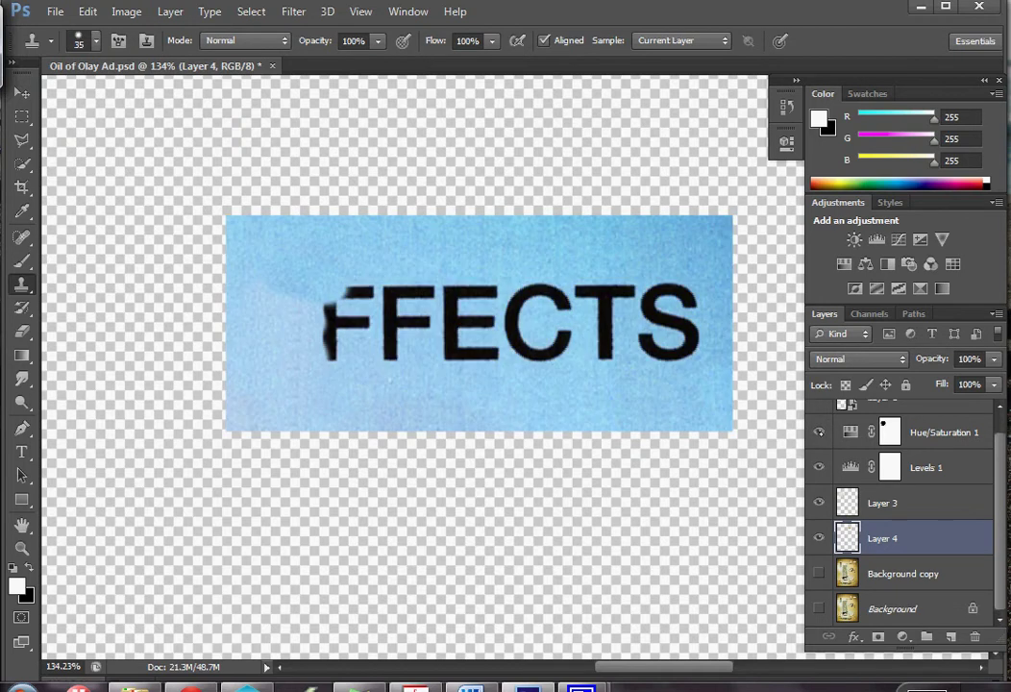
alt+click(377, 262)
mouse_move(346, 293)
mouse_down()
mouse_move(368, 293)
mouse_move(331, 314)
mouse_up()
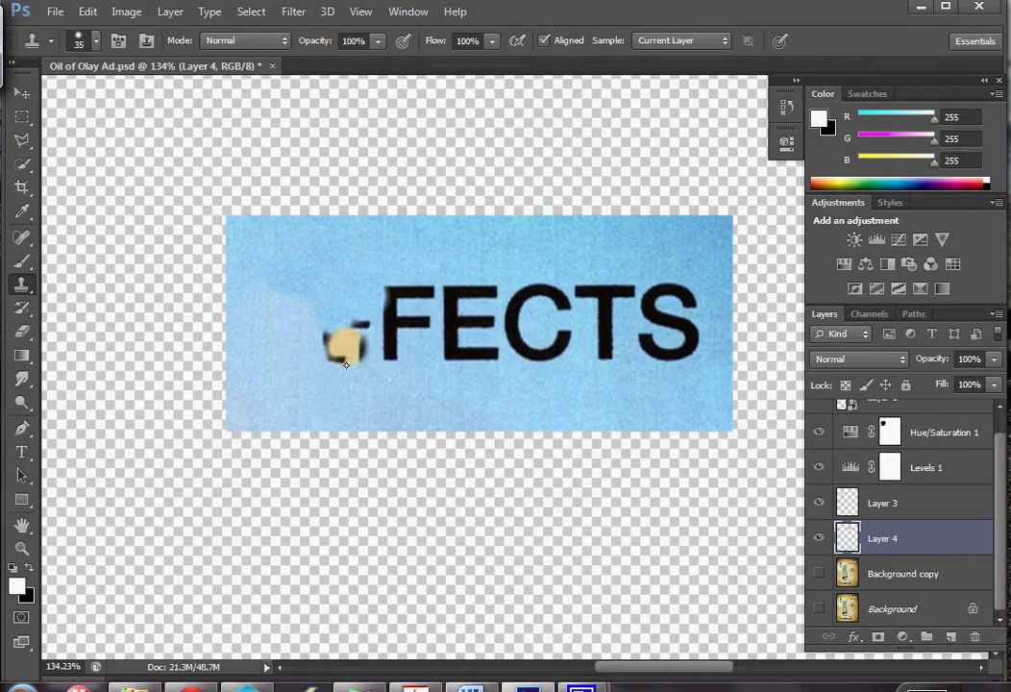
alt+click(350, 391)
mouse_move(333, 357)
mouse_down()
mouse_move(355, 337)
mouse_move(380, 390)
mouse_move(392, 390)
mouse_move(373, 312)
mouse_move(352, 283)
mouse_move(376, 320)
mouse_up()
alt+click(378, 383)
alt+click(344, 344)
alt+click(362, 258)
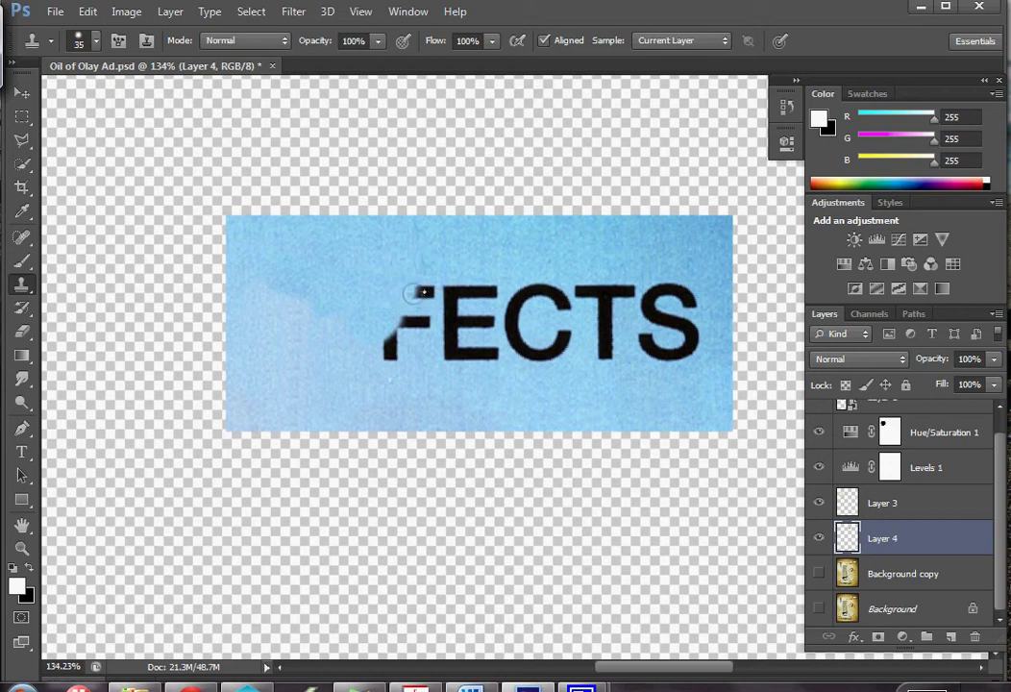
- Clone nearby background over the second F of "EFFECTS", including the dark smudges below it
drag(432, 291, 405, 331)
alt+click(409, 381)
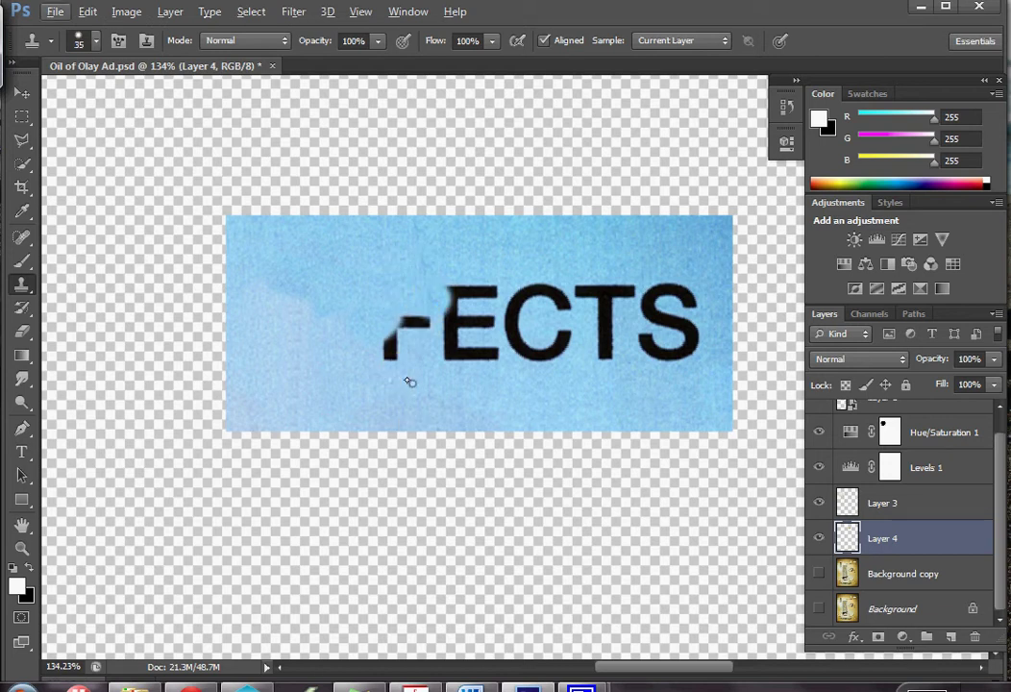
drag(394, 372, 418, 322)
alt+click(419, 394)
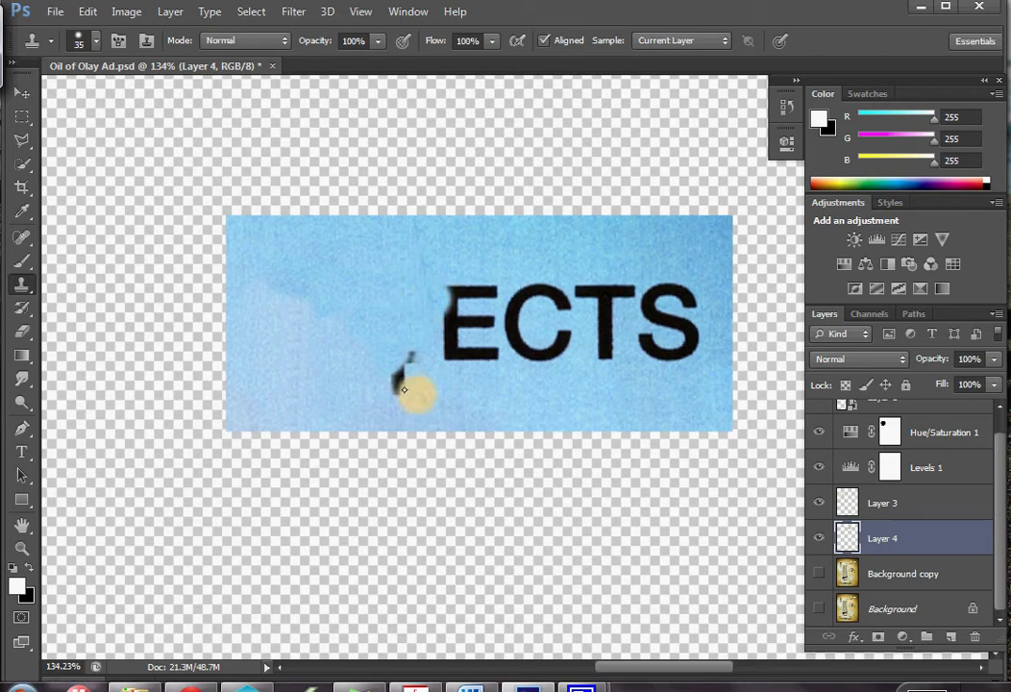
mouse_move(396, 387)
mouse_down()
mouse_move(419, 348)
mouse_move(433, 339)
mouse_move(442, 346)
mouse_up()
alt+click(383, 318)
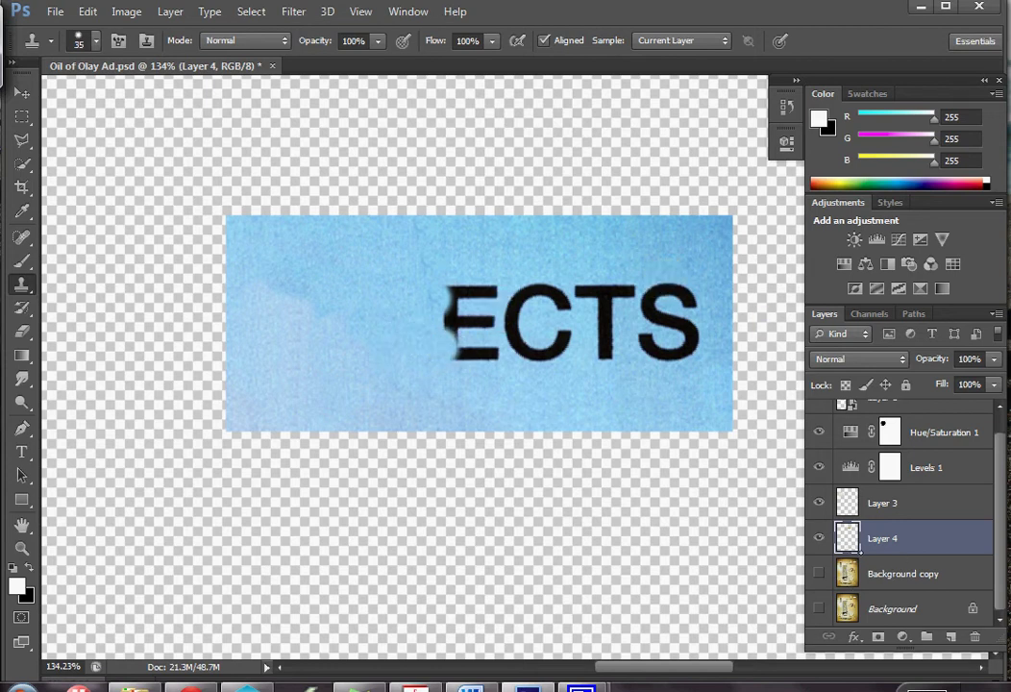
- Clone background from above over the upper bar of the second E in "EFFECTS"
alt+click(476, 261)
drag(481, 293, 460, 297)
alt+click(493, 364)
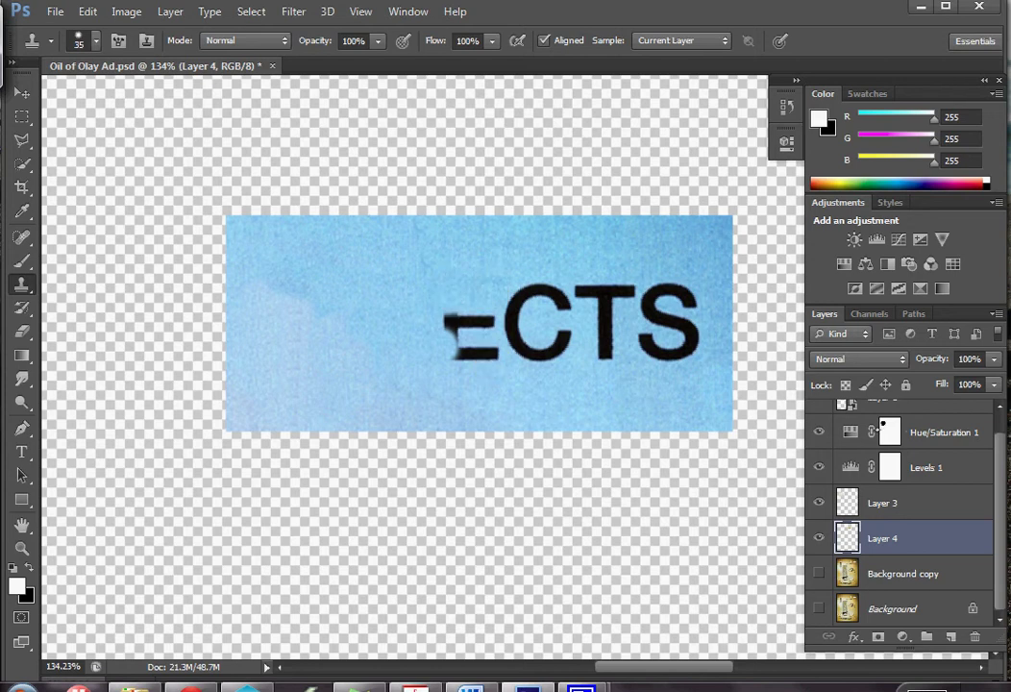
- Set the hue of the Hue/Saturation 1 adjustment layer to +180
click(851, 437)
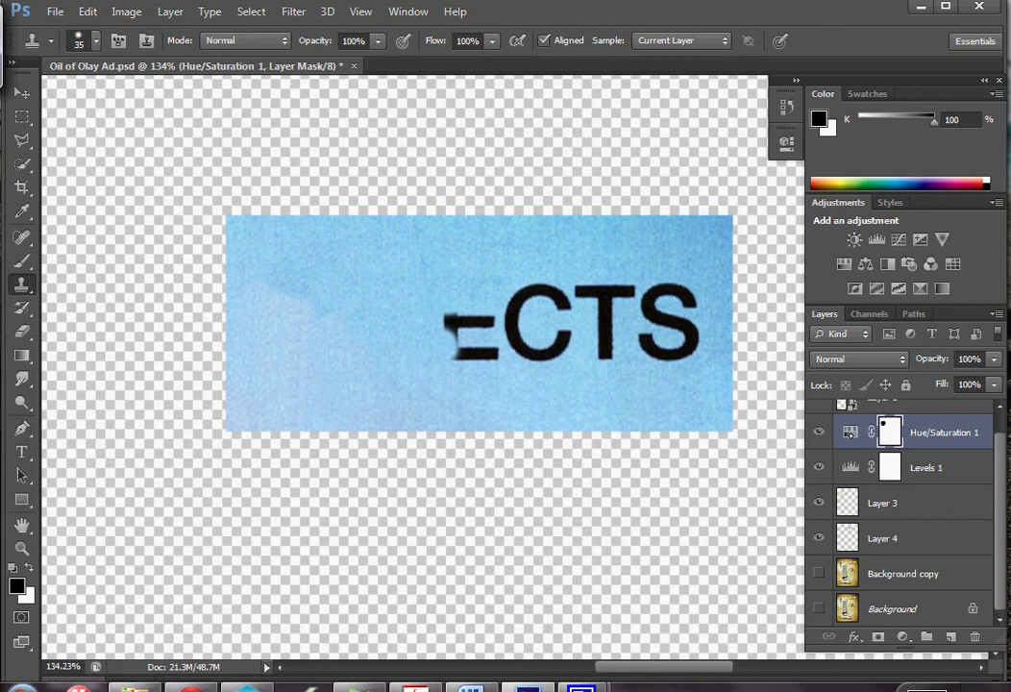
double_click(849, 432)
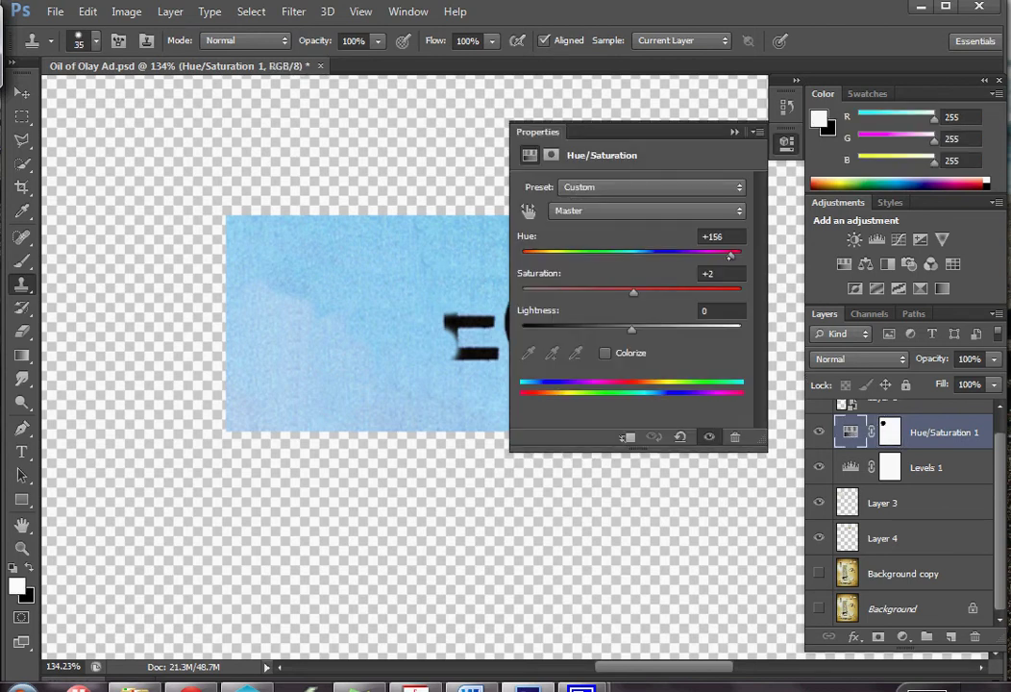
drag(730, 255, 703, 258)
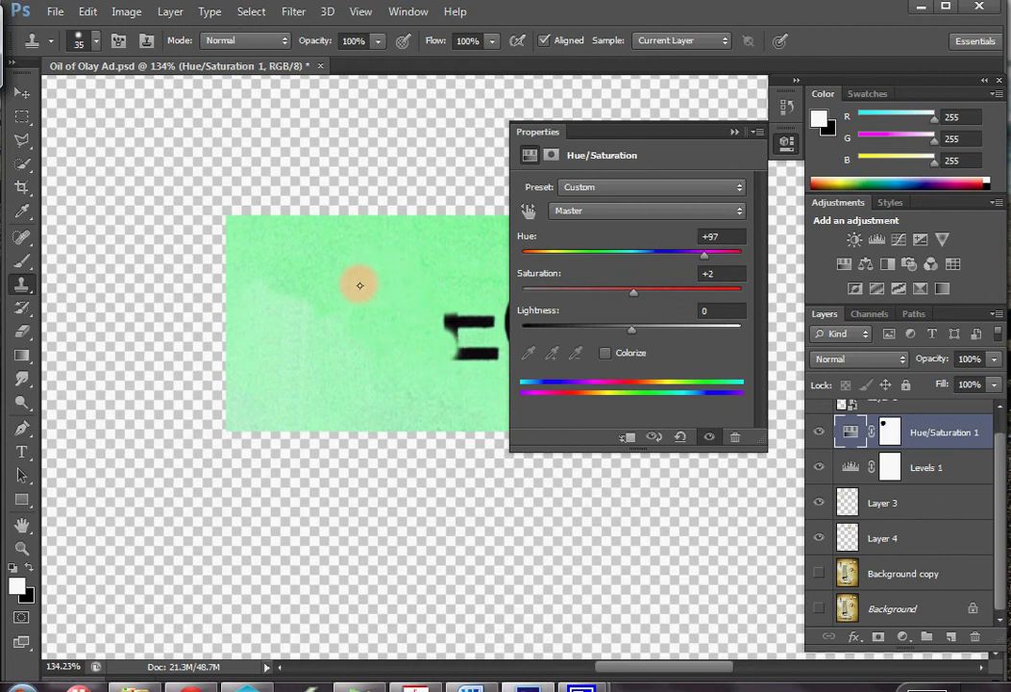
drag(706, 256, 740, 258)
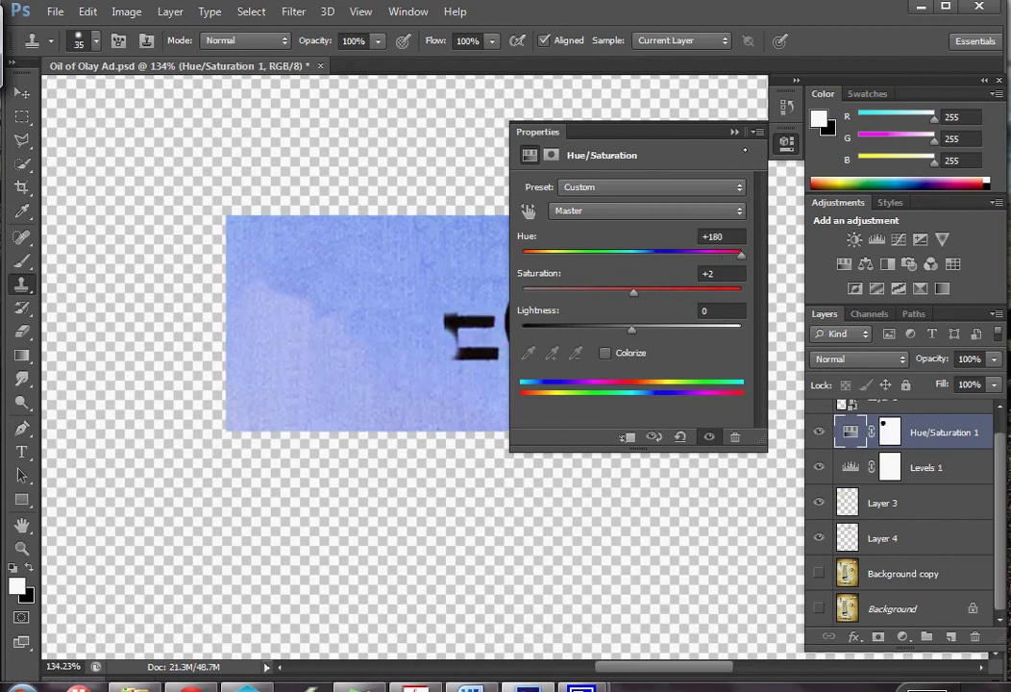
click(735, 132)
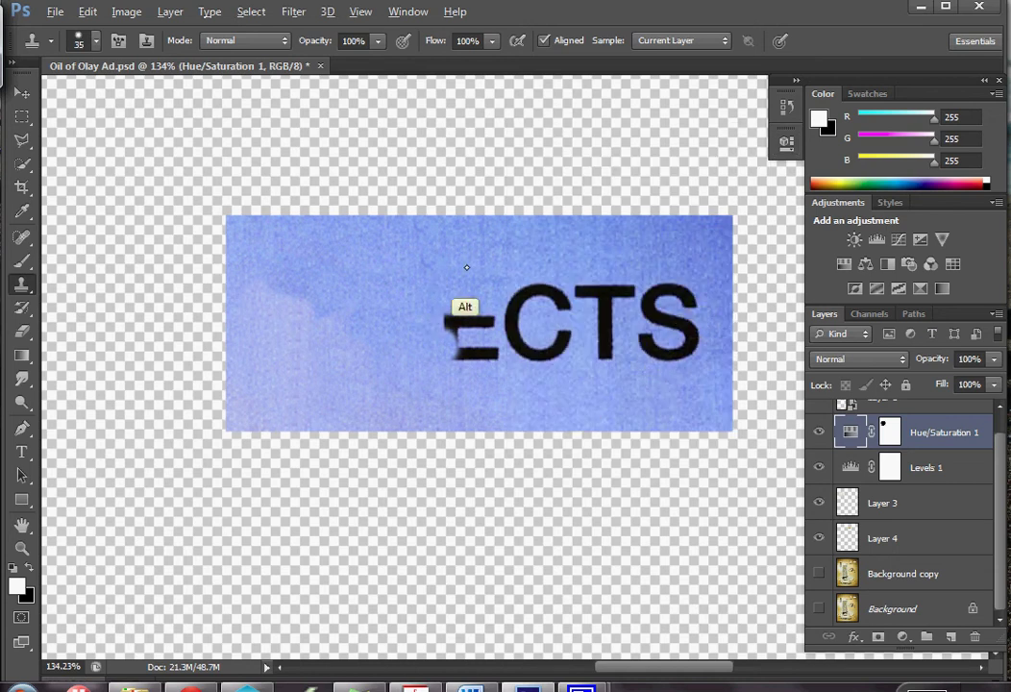
- Make Layer 4 the active layer again for cloning out the remaining letters
alt+click(456, 324)
click(450, 261)
click(846, 538)
click(882, 502)
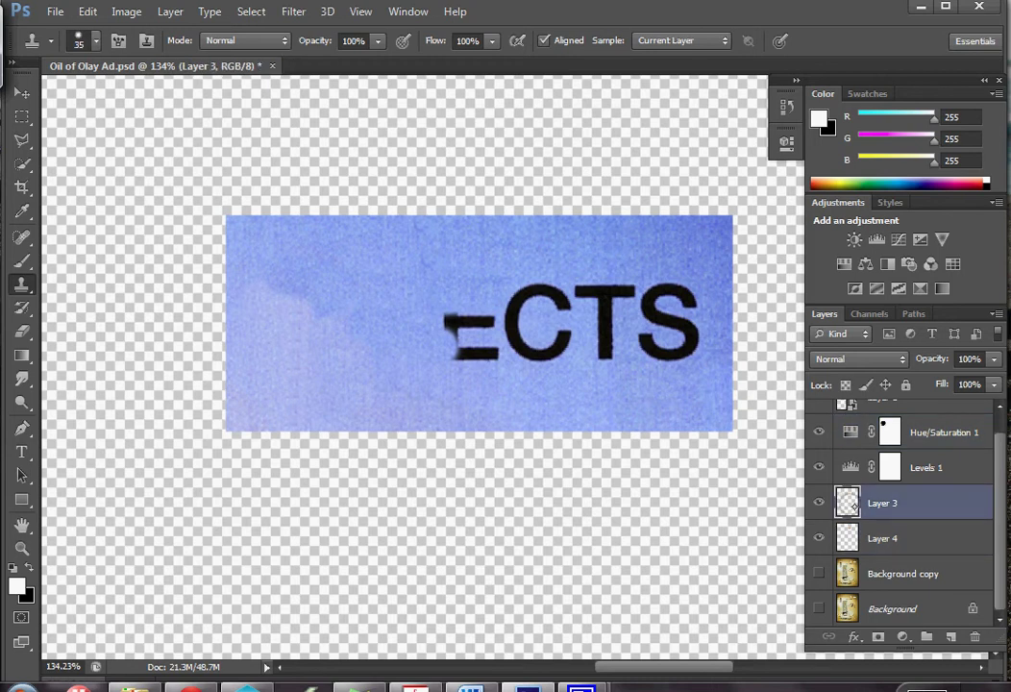
alt+click(463, 267)
click(847, 538)
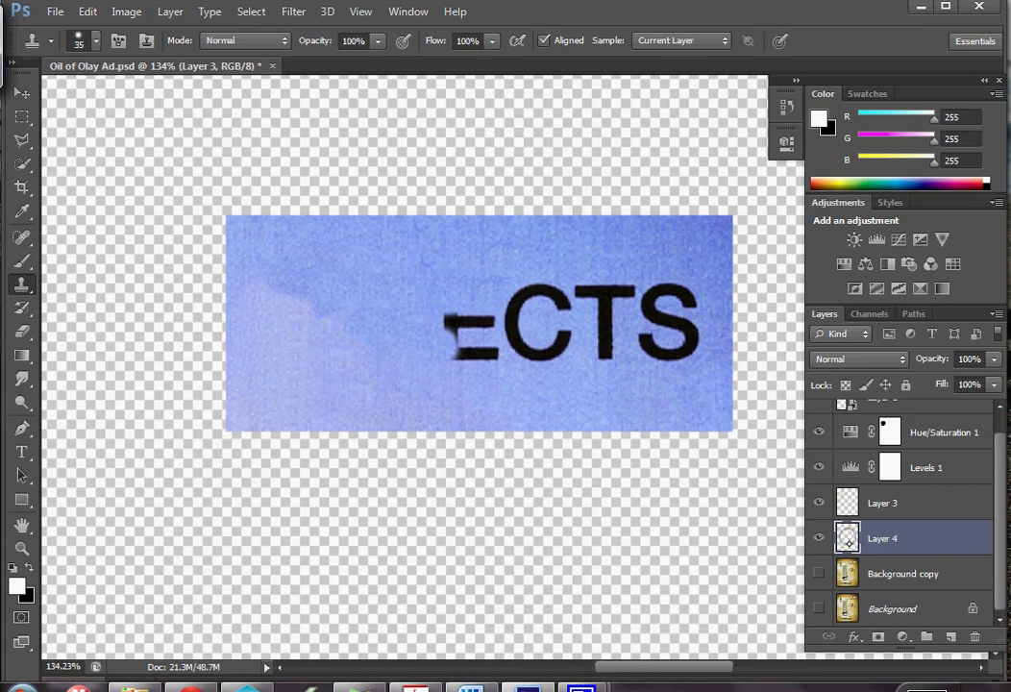
- Clone nearby background over the rest of the second E in "EFFECTS"
alt+click(463, 274)
mouse_move(455, 325)
mouse_down()
mouse_move(490, 357)
mouse_move(451, 355)
mouse_up()
alt+click(508, 387)
- Clone surrounding background over the C and T of "EFFECTS" and even out the patch beside the S
alt+click(534, 398)
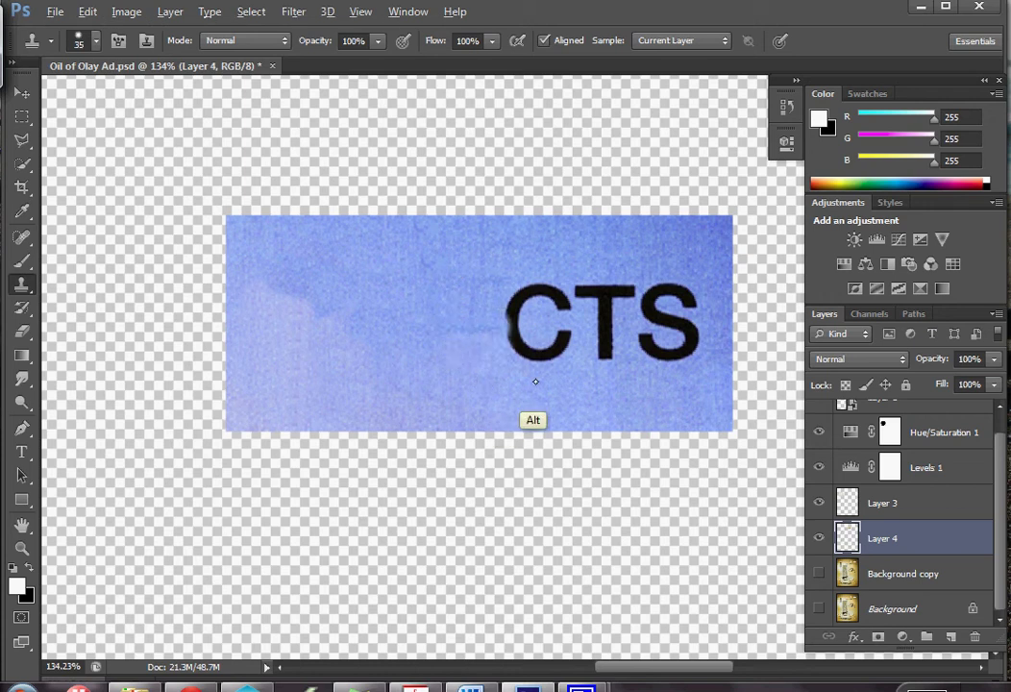
mouse_move(531, 359)
mouse_down()
mouse_move(574, 332)
mouse_move(514, 341)
mouse_move(507, 300)
mouse_move(544, 290)
mouse_move(562, 319)
mouse_up()
alt+click(543, 318)
mouse_move(545, 270)
mouse_down()
mouse_move(635, 293)
mouse_move(633, 313)
mouse_move(598, 320)
mouse_move(605, 360)
mouse_move(636, 331)
mouse_up()
alt+click(611, 258)
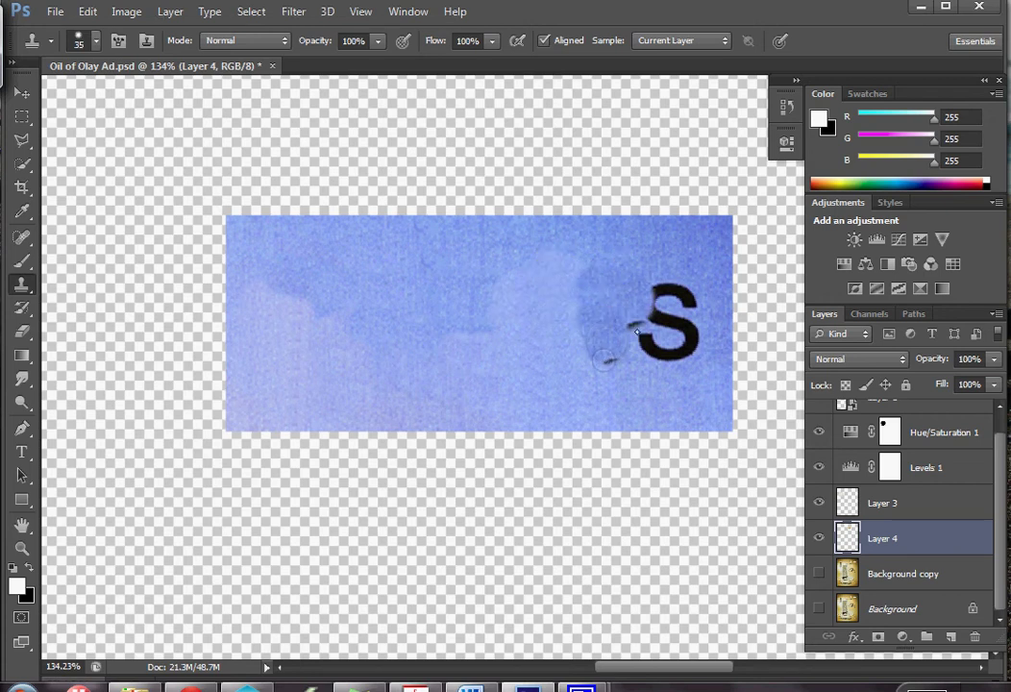
alt+click(595, 253)
mouse_move(572, 273)
mouse_down()
mouse_move(625, 339)
mouse_move(653, 341)
mouse_up()
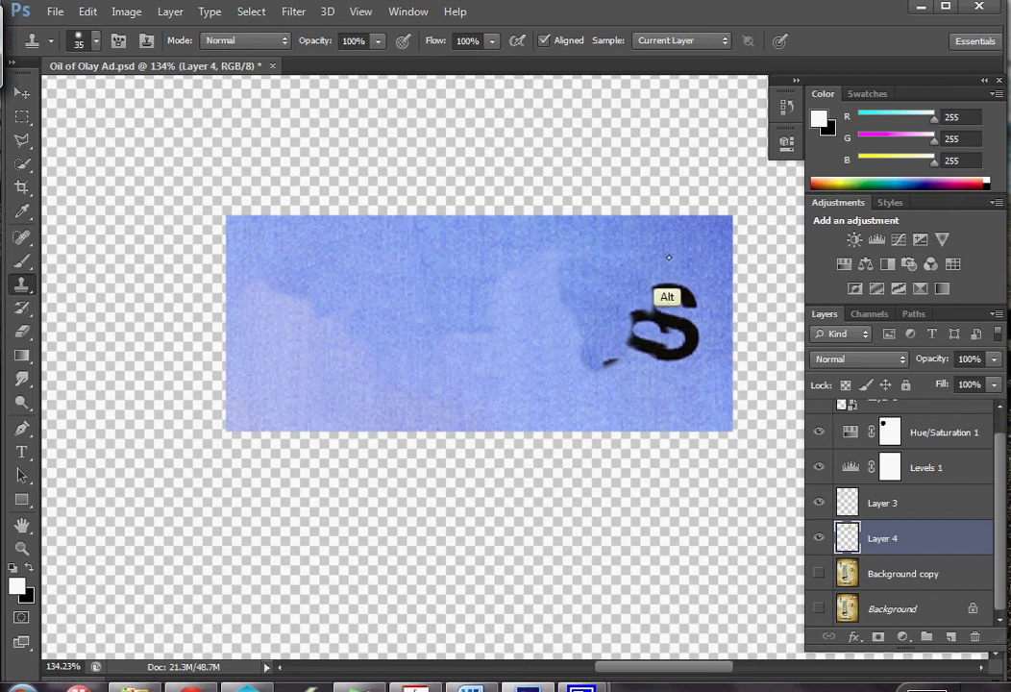
- Clone nearby background over the S of "EFFECTS" and the dark smudges left below the T and S
alt+click(670, 259)
mouse_move(656, 296)
mouse_down()
mouse_move(696, 312)
mouse_move(658, 331)
mouse_move(635, 321)
mouse_move(628, 335)
mouse_move(644, 340)
mouse_move(674, 339)
mouse_up()
alt+click(660, 284)
alt+click(680, 333)
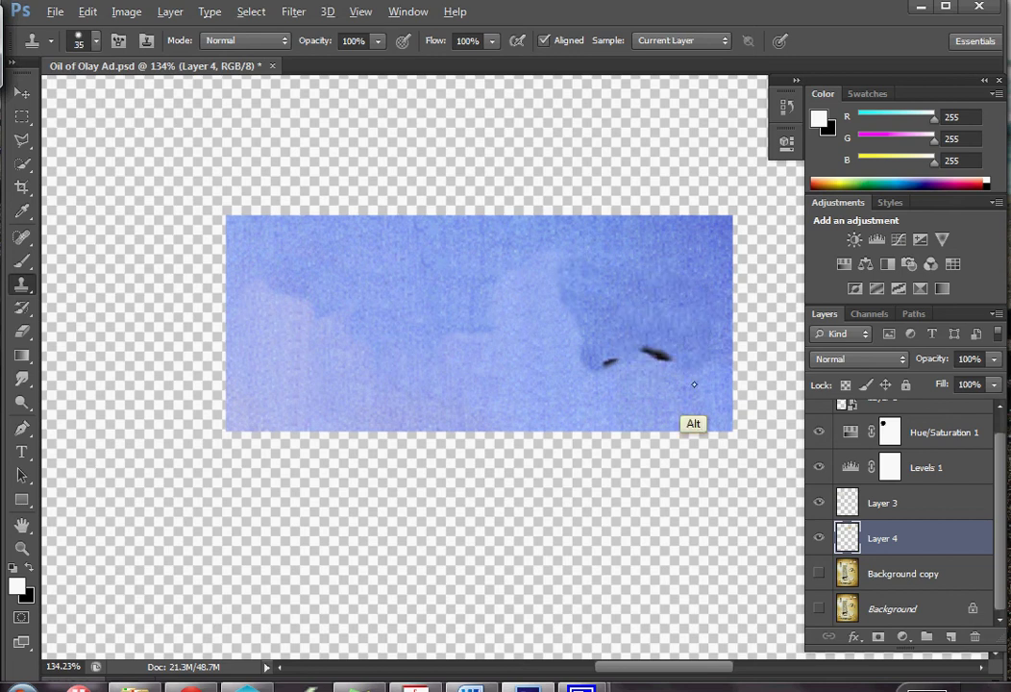
mouse_move(696, 386)
mouse_down()
mouse_move(646, 348)
mouse_move(602, 362)
mouse_up()
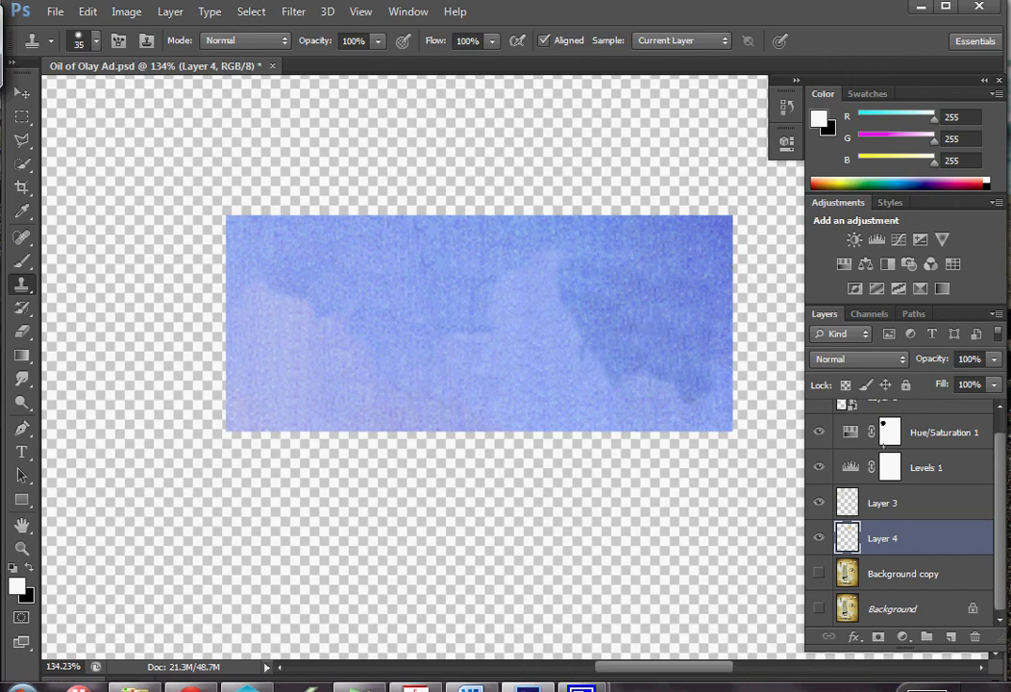
- Make the Background copy layer visible again and view the retouched area within the whole ad
click(817, 574)
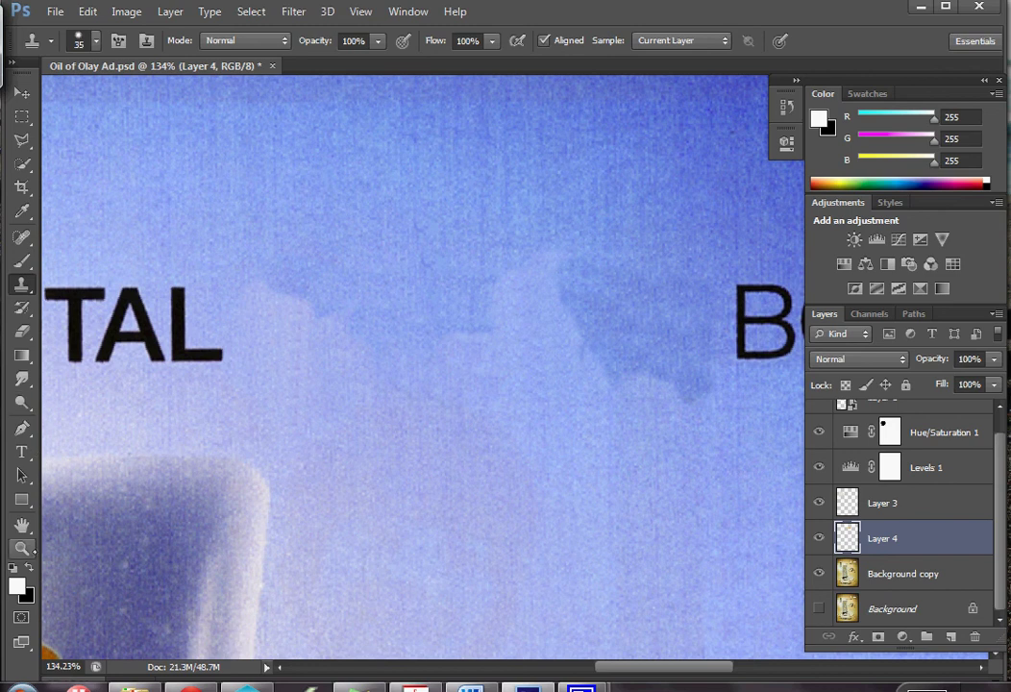
click(21, 548)
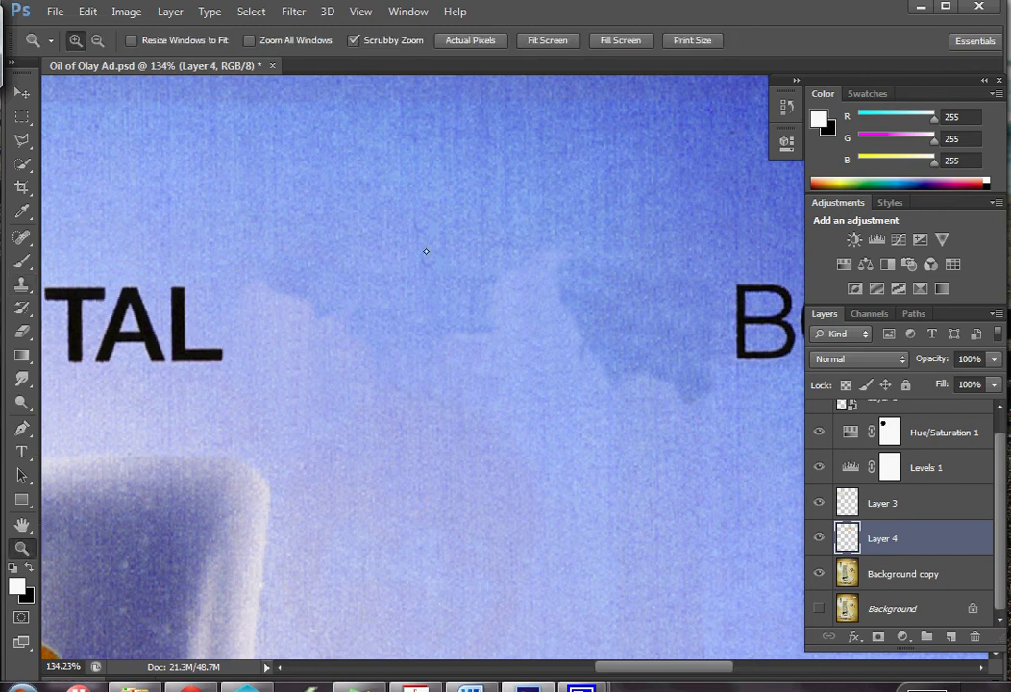
alt+click(448, 324)
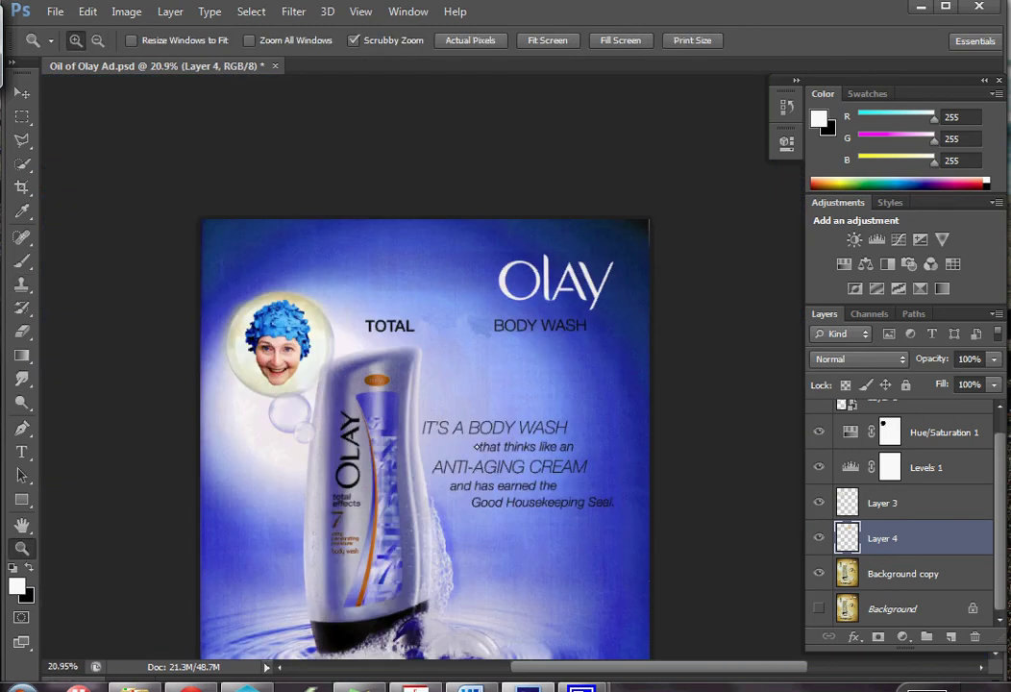
drag(460, 453, 497, 343)
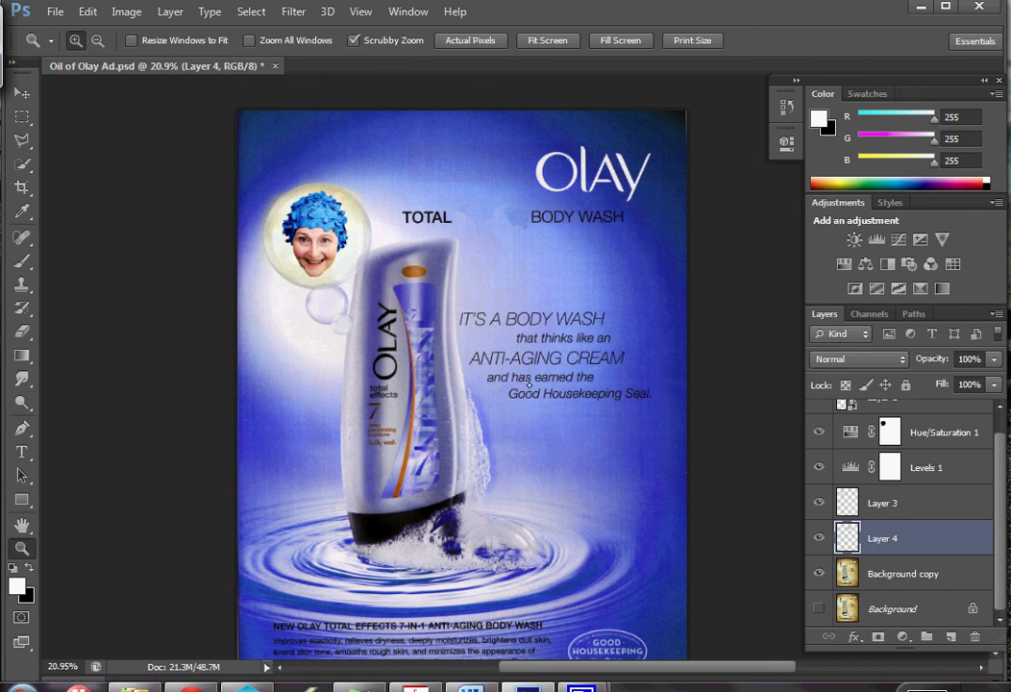